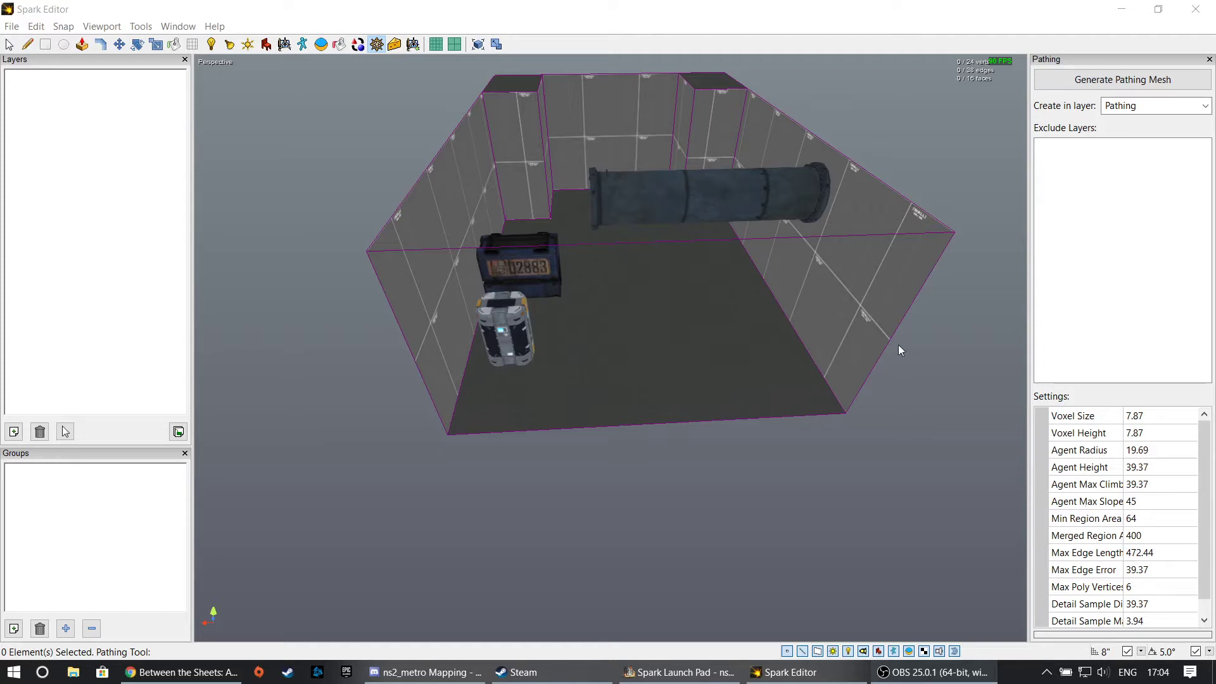
- Generate the pathing mesh for the room in the Pathing layer
click(368, 154)
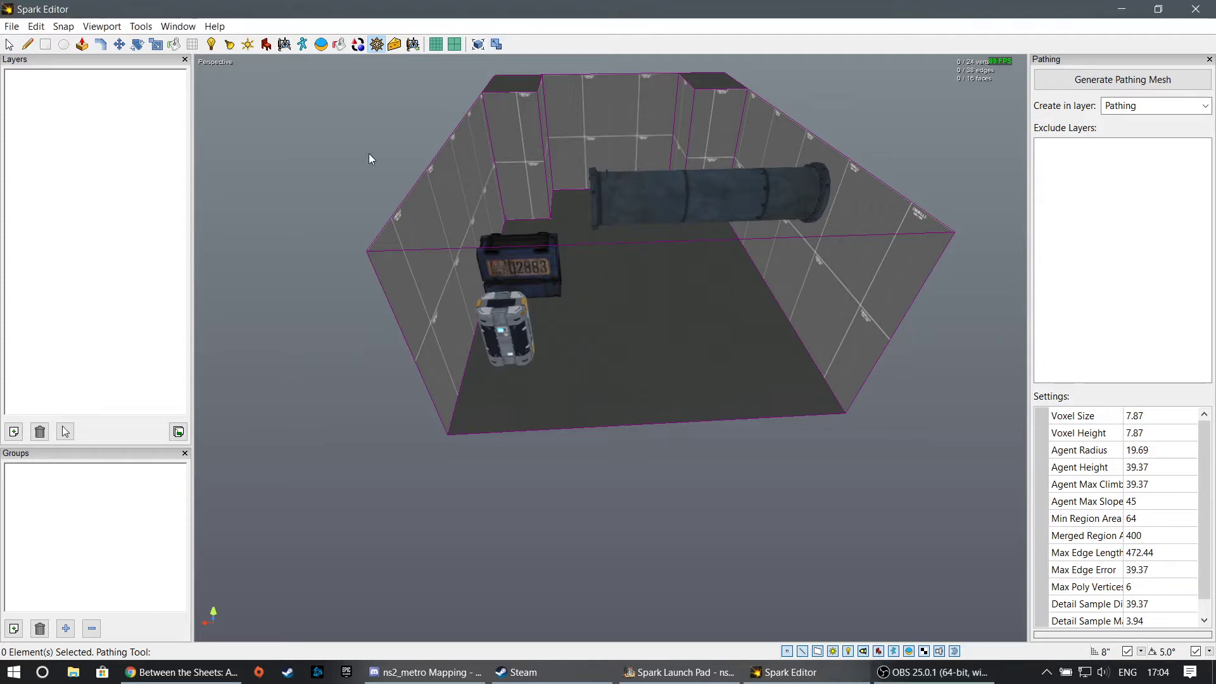
right_drag(369, 154, 610, 348)
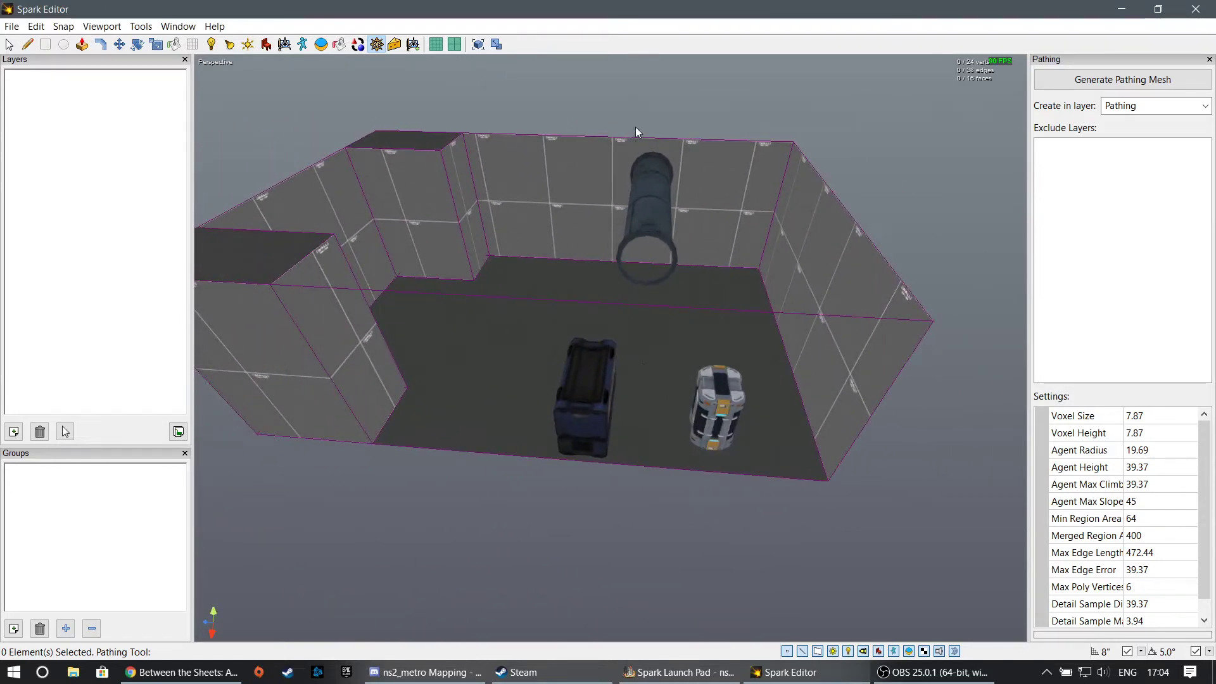
right_drag(719, 246, 612, 353)
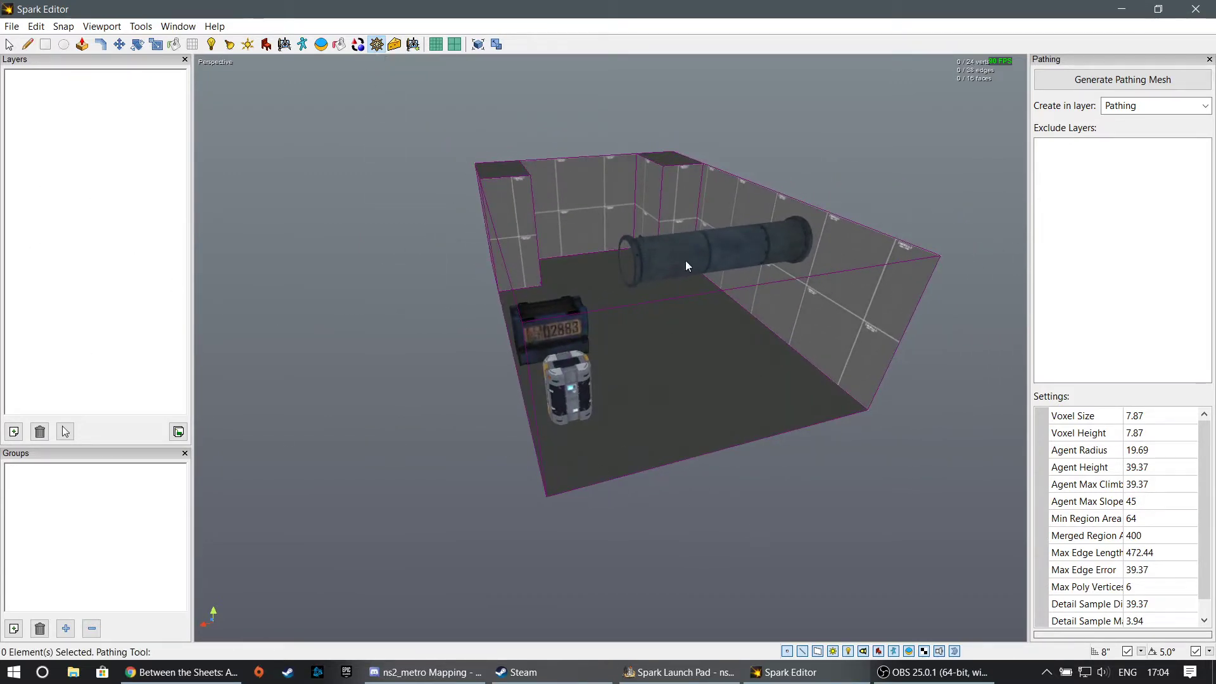
click(1123, 79)
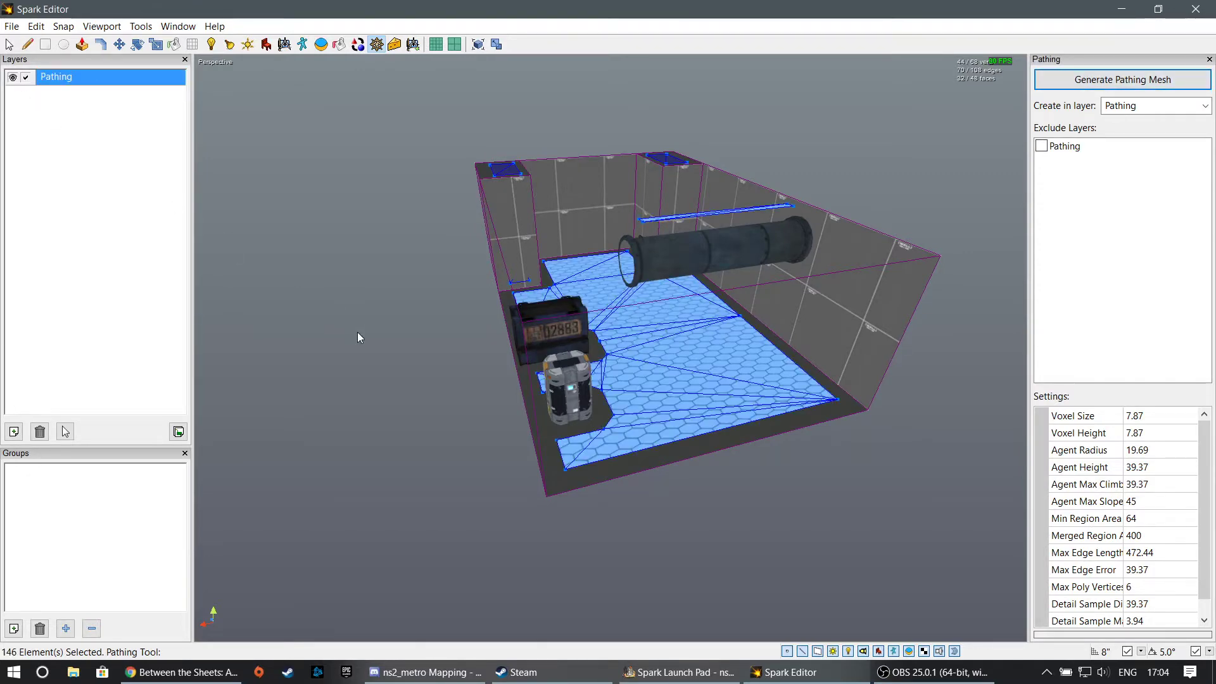
- Select the overhead pipe prop and create a new layer named "Commander Layer"
right_drag(357, 332, 690, 399)
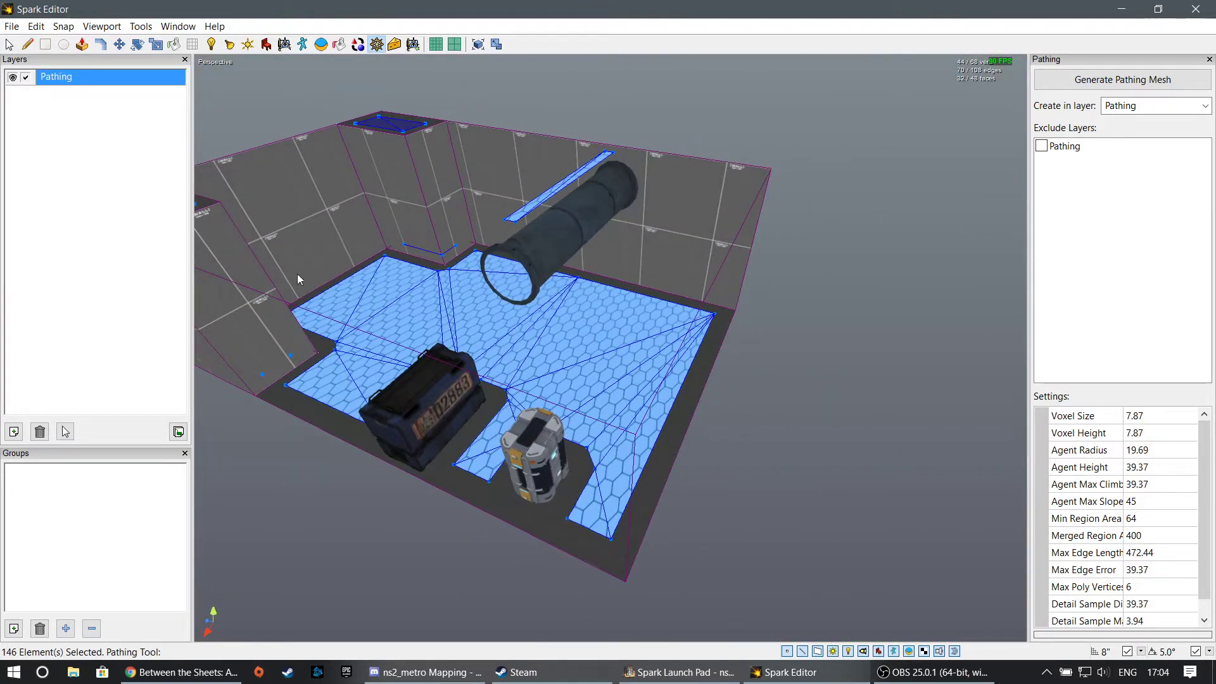
click(9, 44)
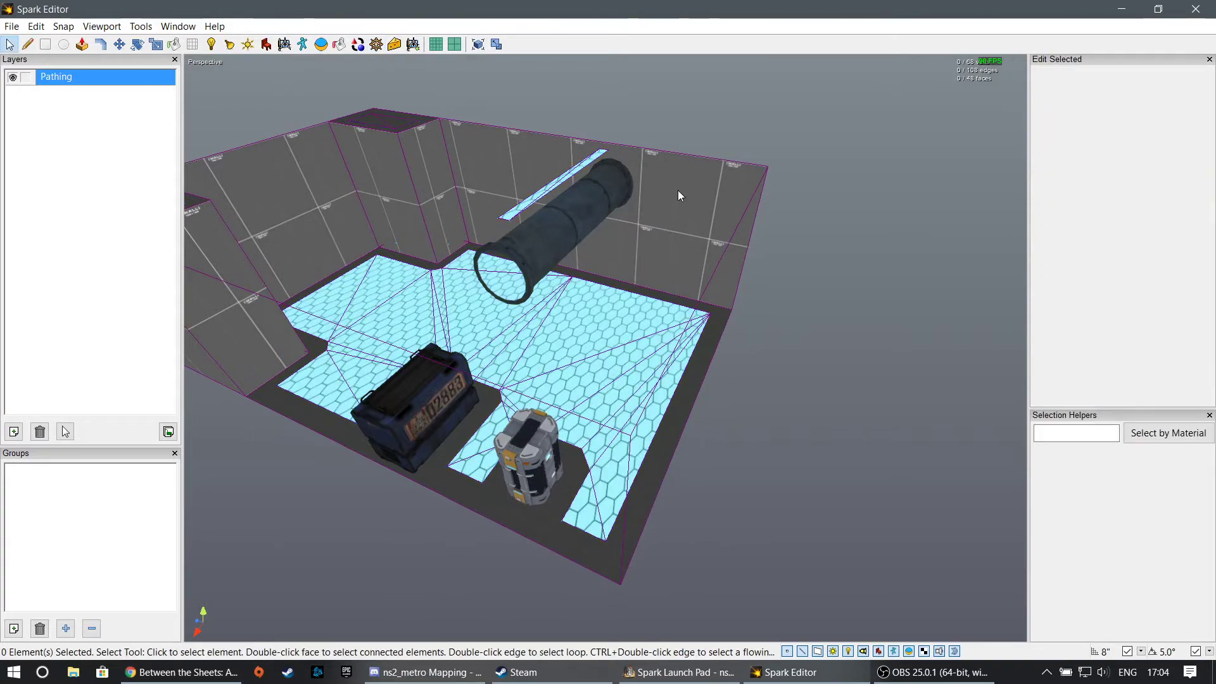
click(571, 226)
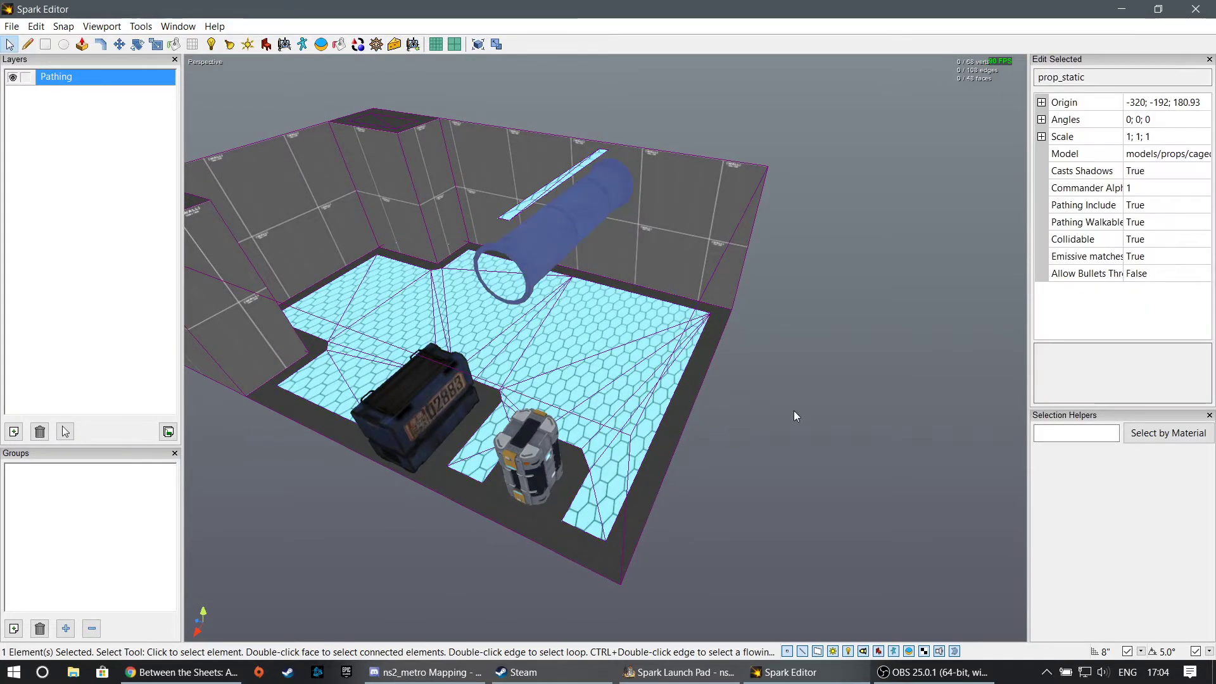
right_drag(793, 410, 578, 342)
click(14, 432)
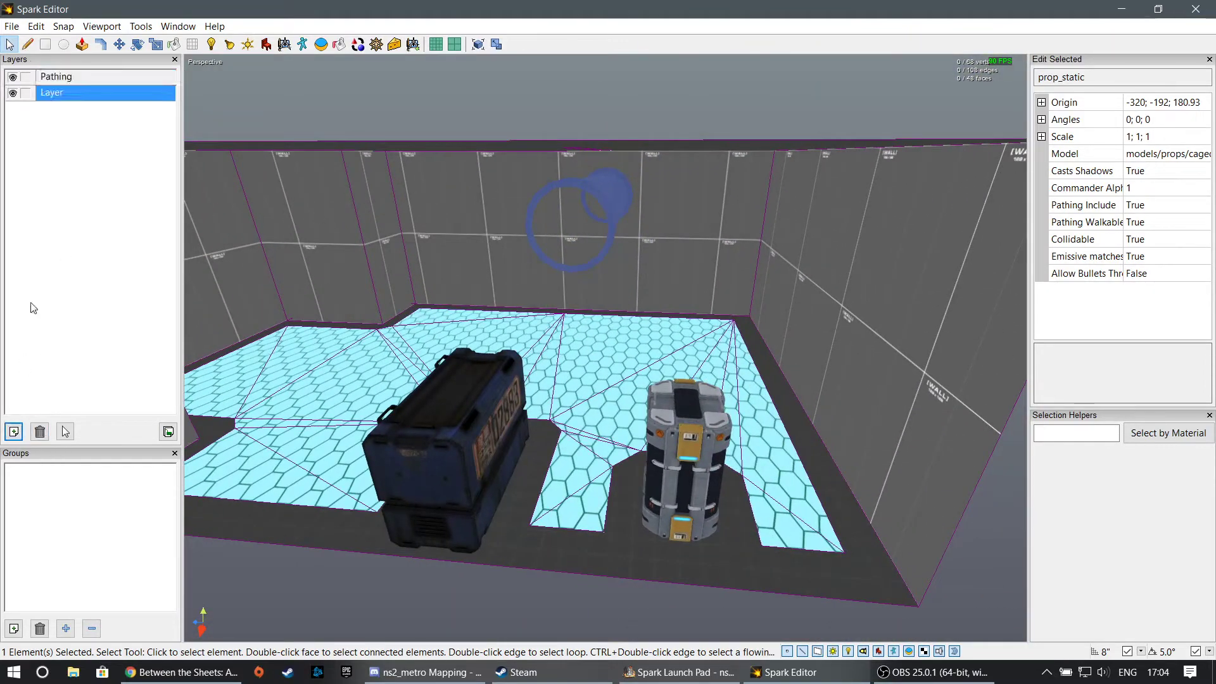
double_click(50, 92)
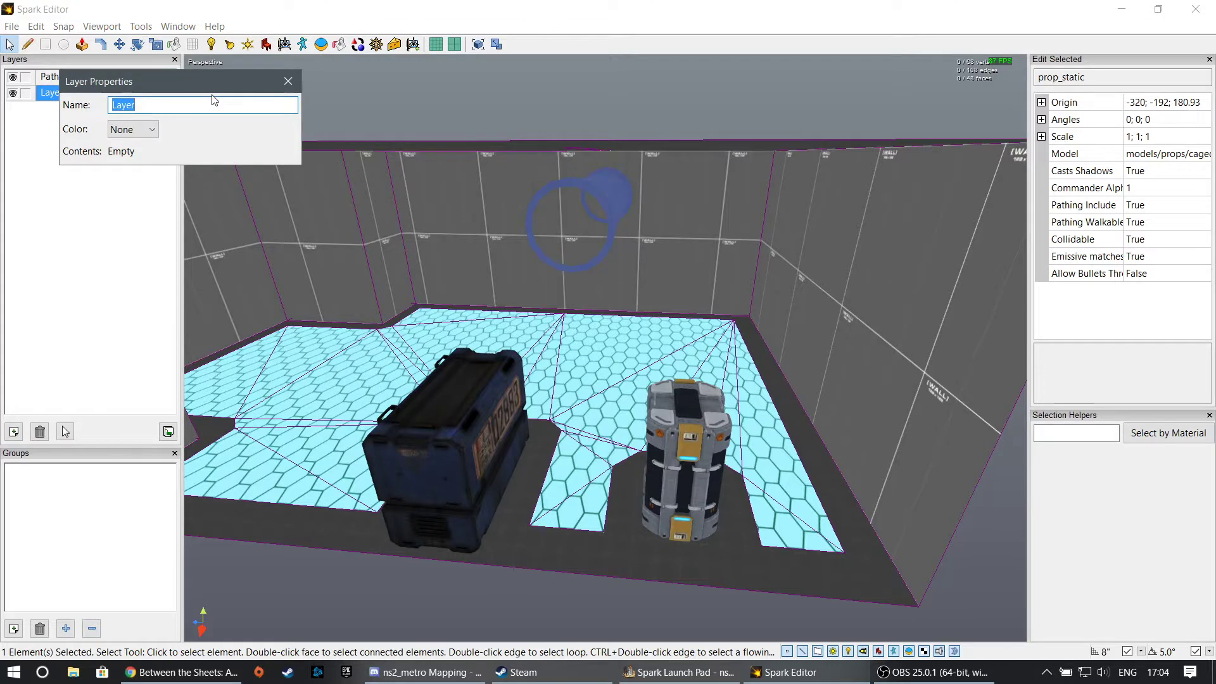
text(Commander Layer)
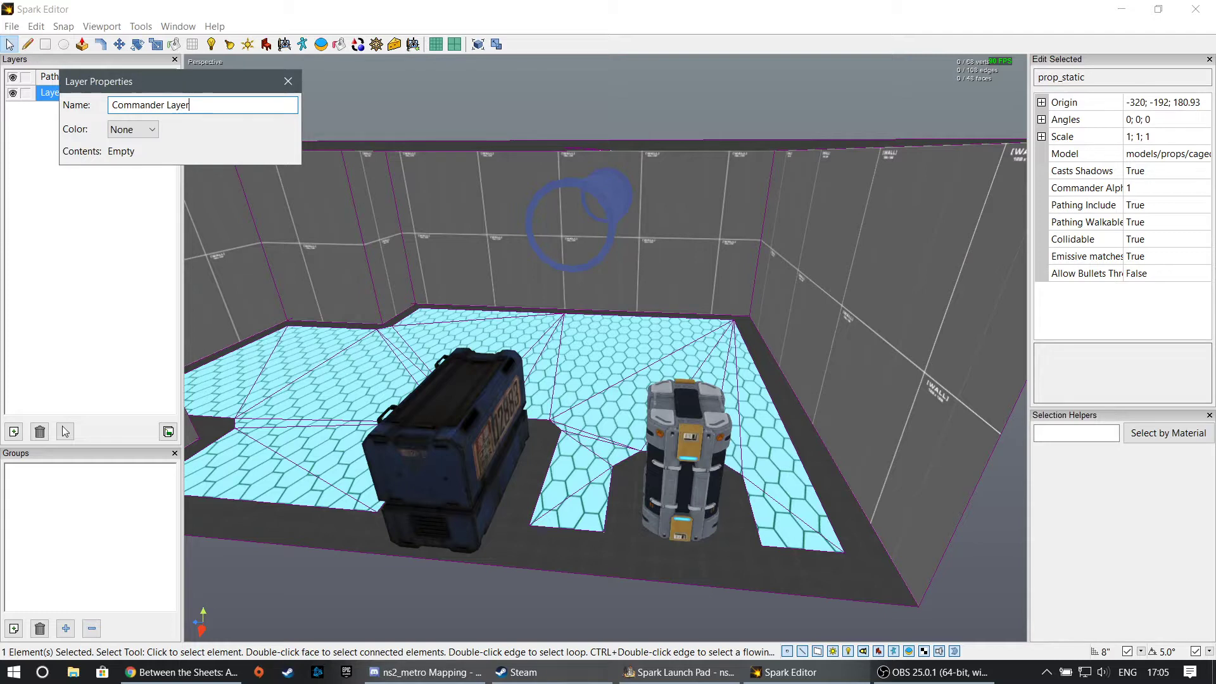
- Set the Commander Layer's color to Violet and assign the selected pipe to that layer
click(136, 129)
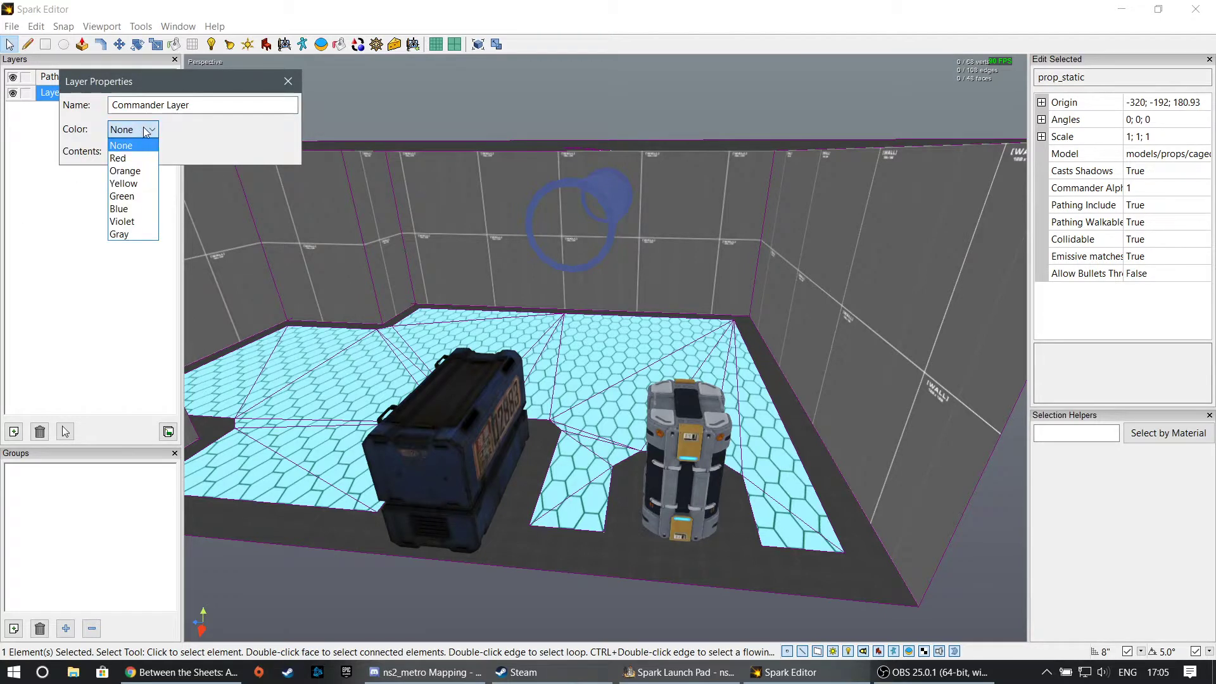
click(141, 223)
key(Return)
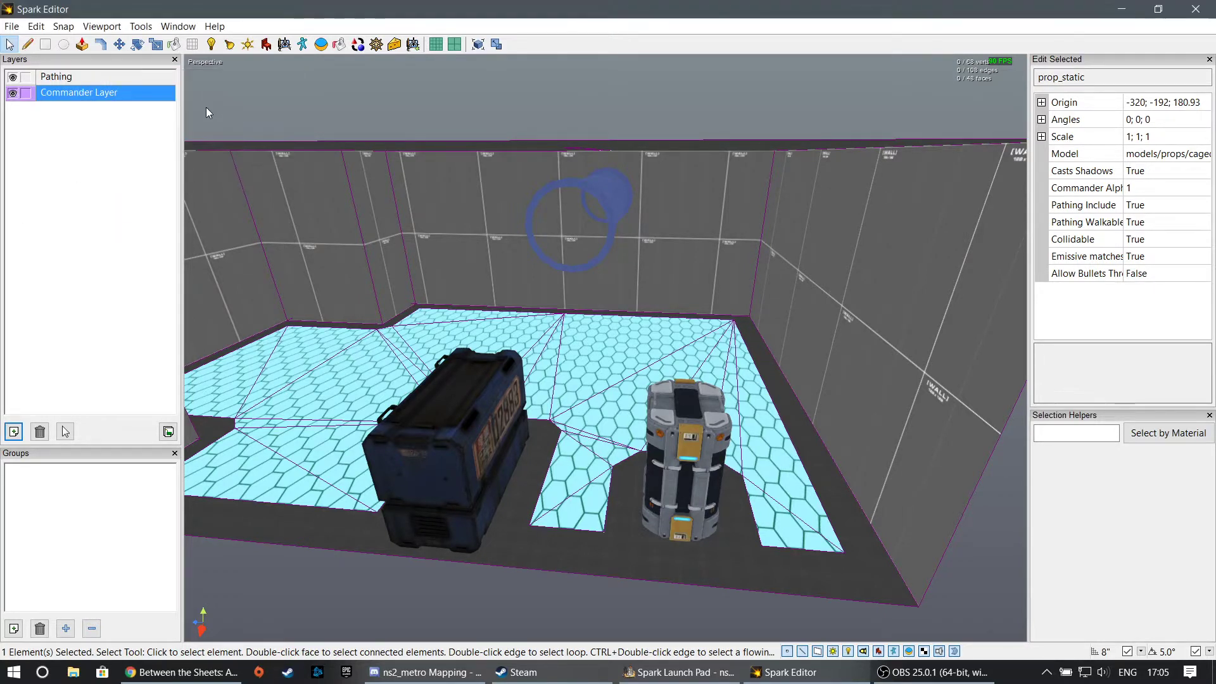
click(26, 93)
click(386, 102)
- Exclude the Commander Layer from pathing and regenerate the pathing mesh
key(w)
right_drag(386, 101, 342, 190)
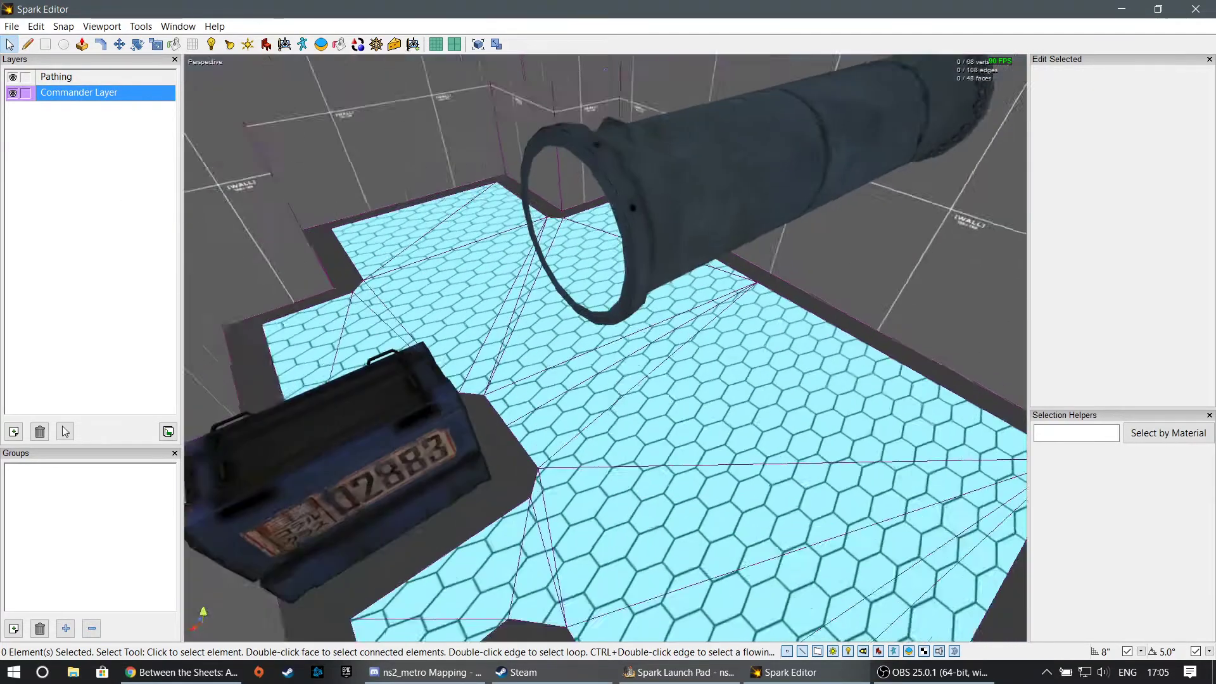
key(s)
right_drag(519, 373, 542, 332)
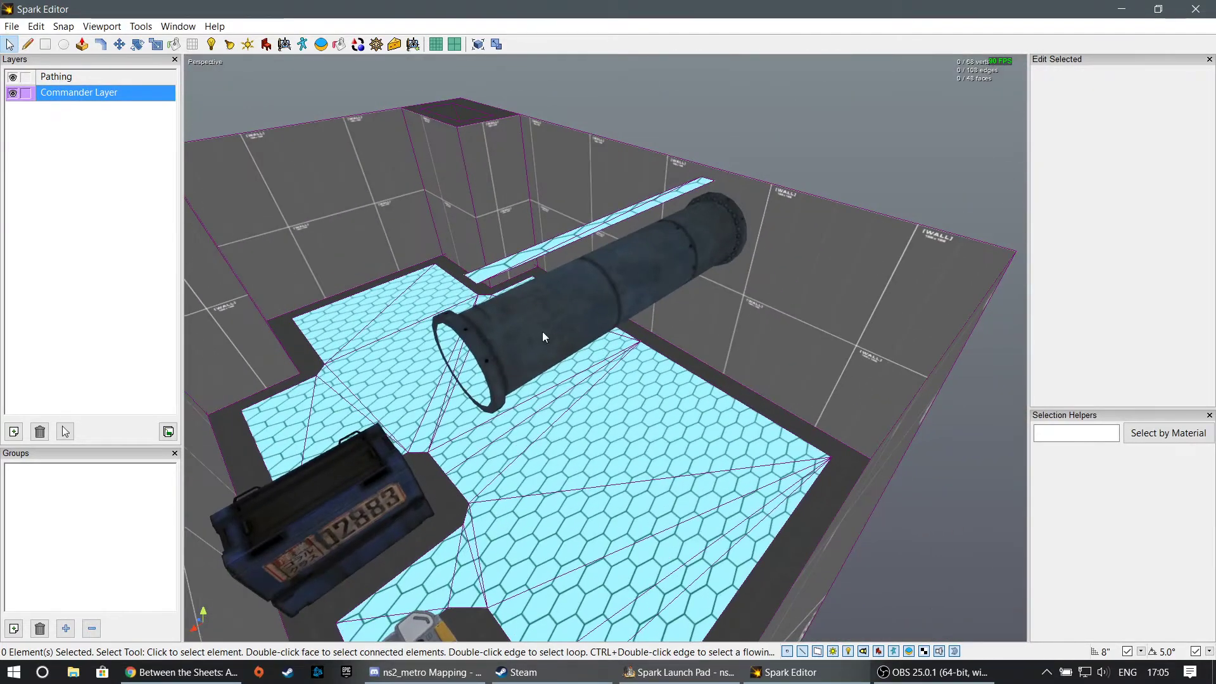
click(376, 44)
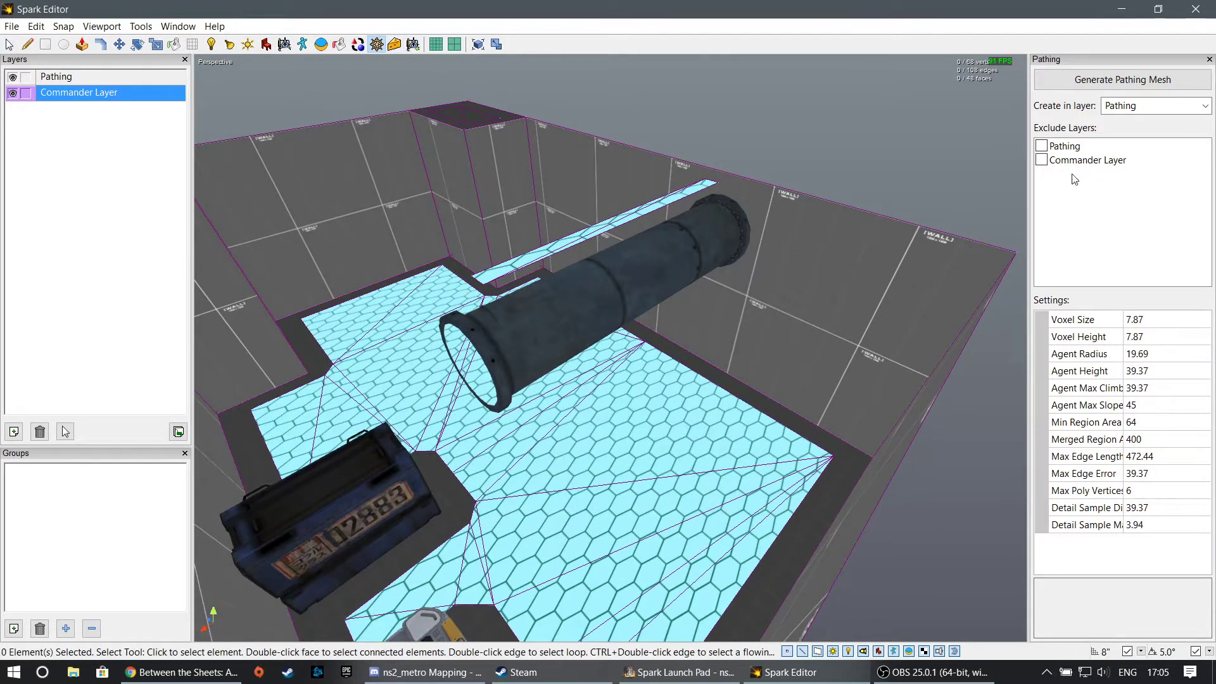
click(1042, 160)
click(1122, 79)
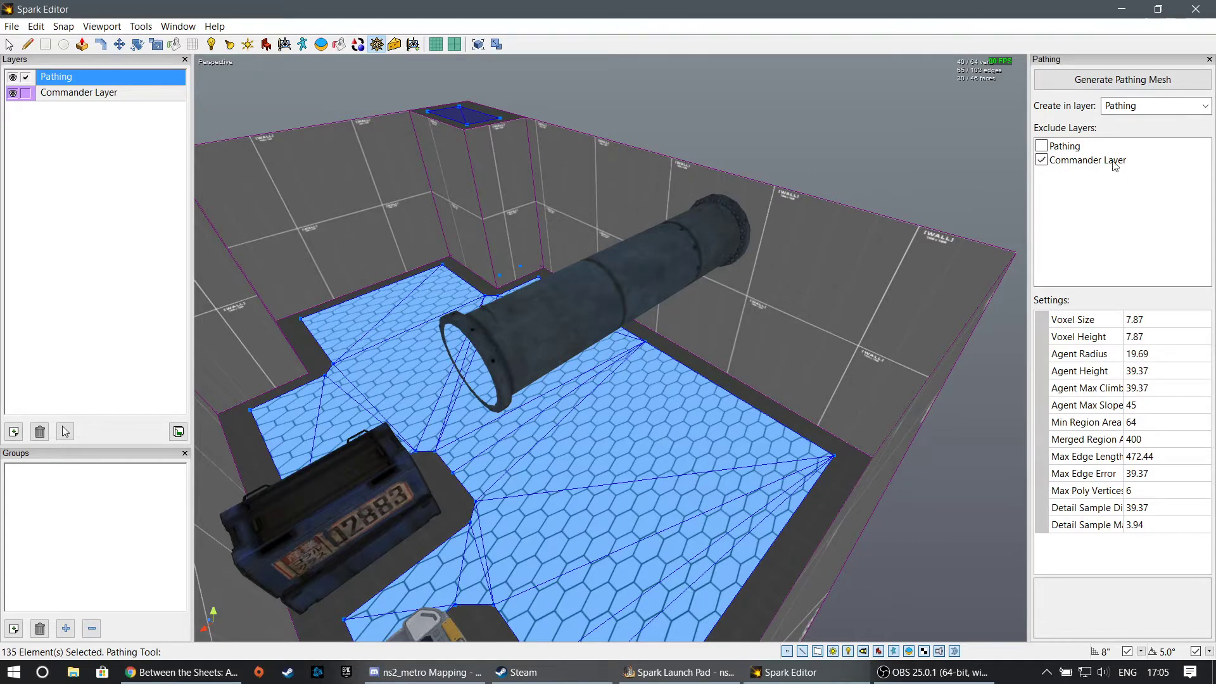
- Remove the Commander Layer from the excluded layers and regenerate the pathing mesh
click(1041, 159)
click(1122, 79)
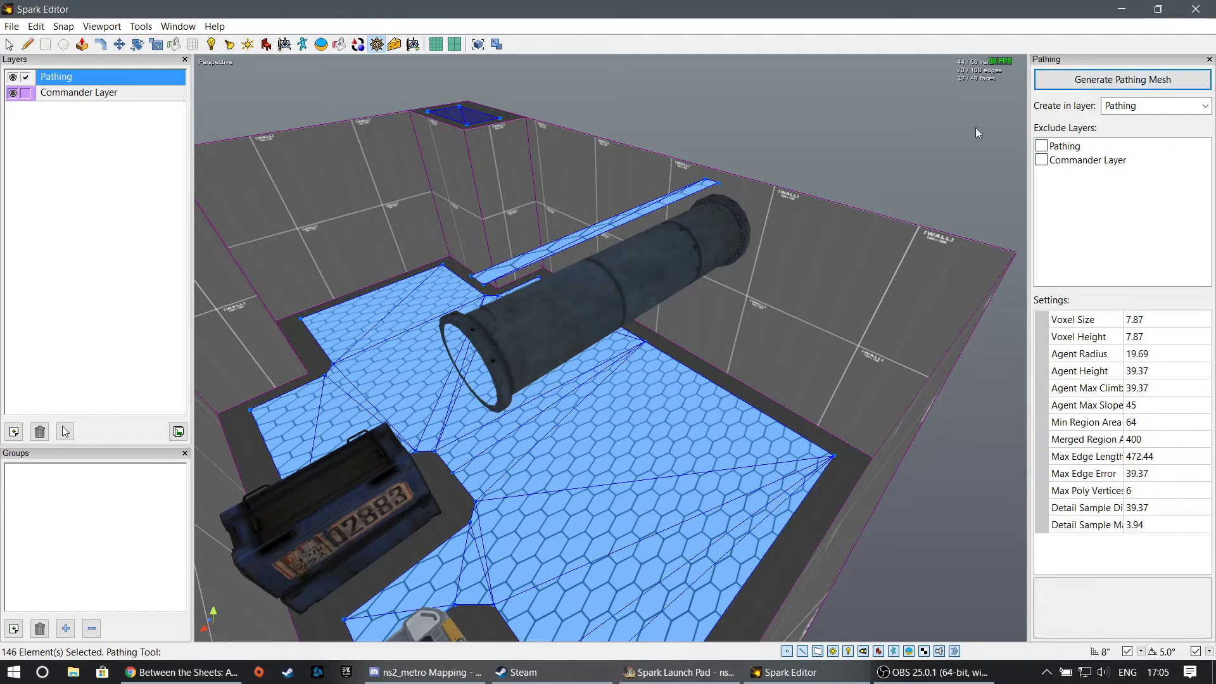
- Set the overhead pipe's Pathing Include property to False and regenerate the pathing mesh
click(10, 44)
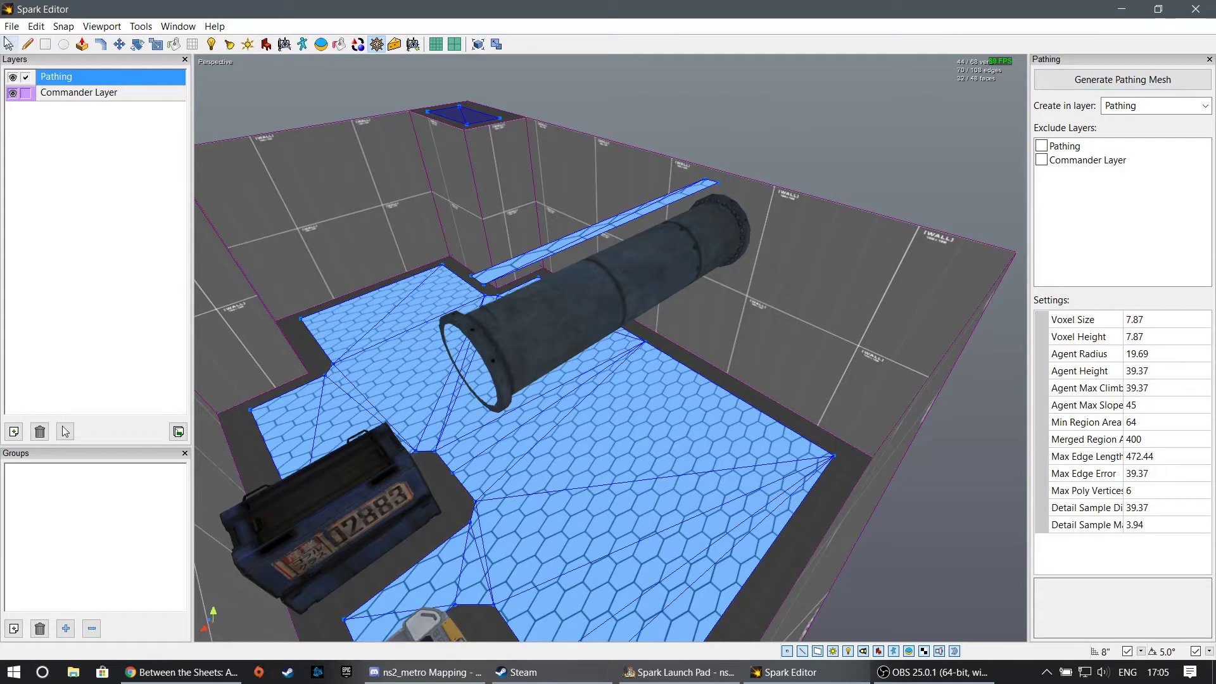
click(659, 246)
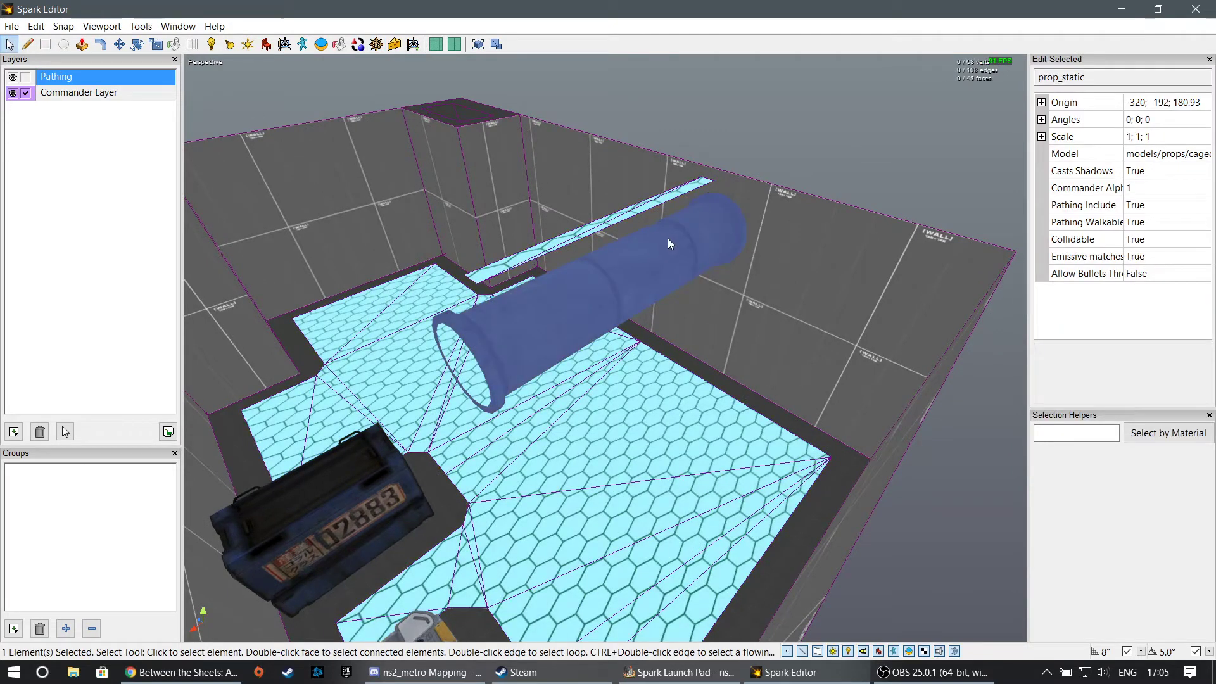
click(1177, 209)
click(1203, 204)
click(1171, 232)
click(841, 146)
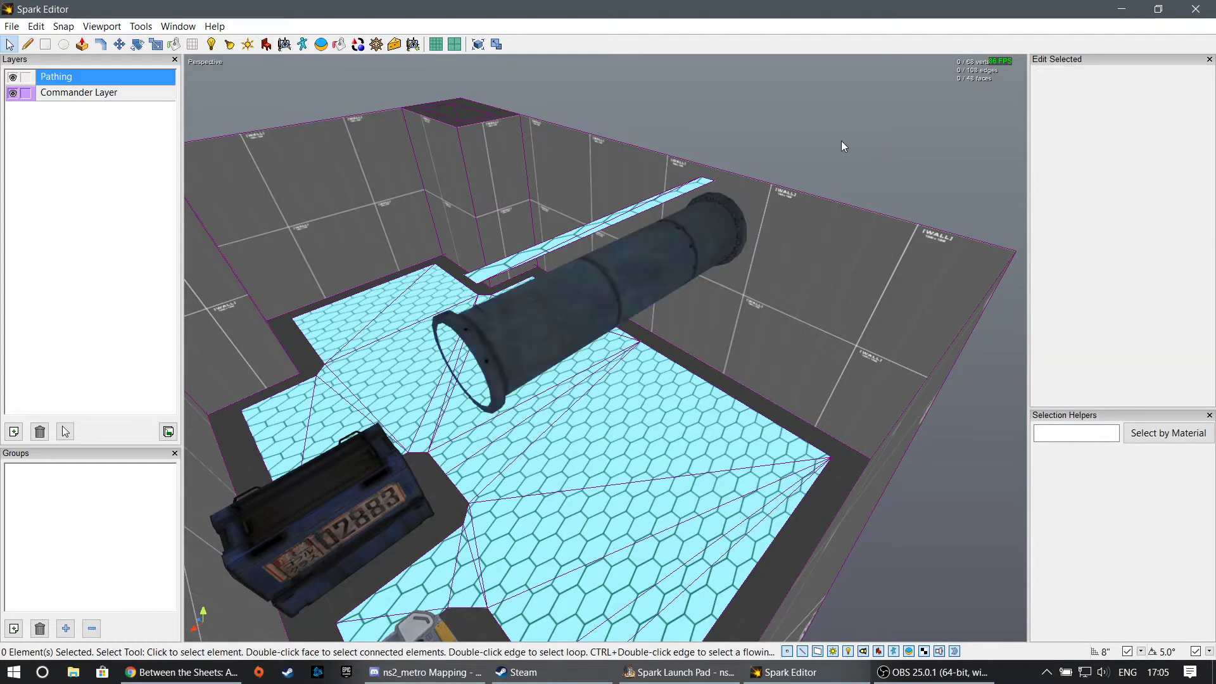
click(376, 43)
click(1119, 79)
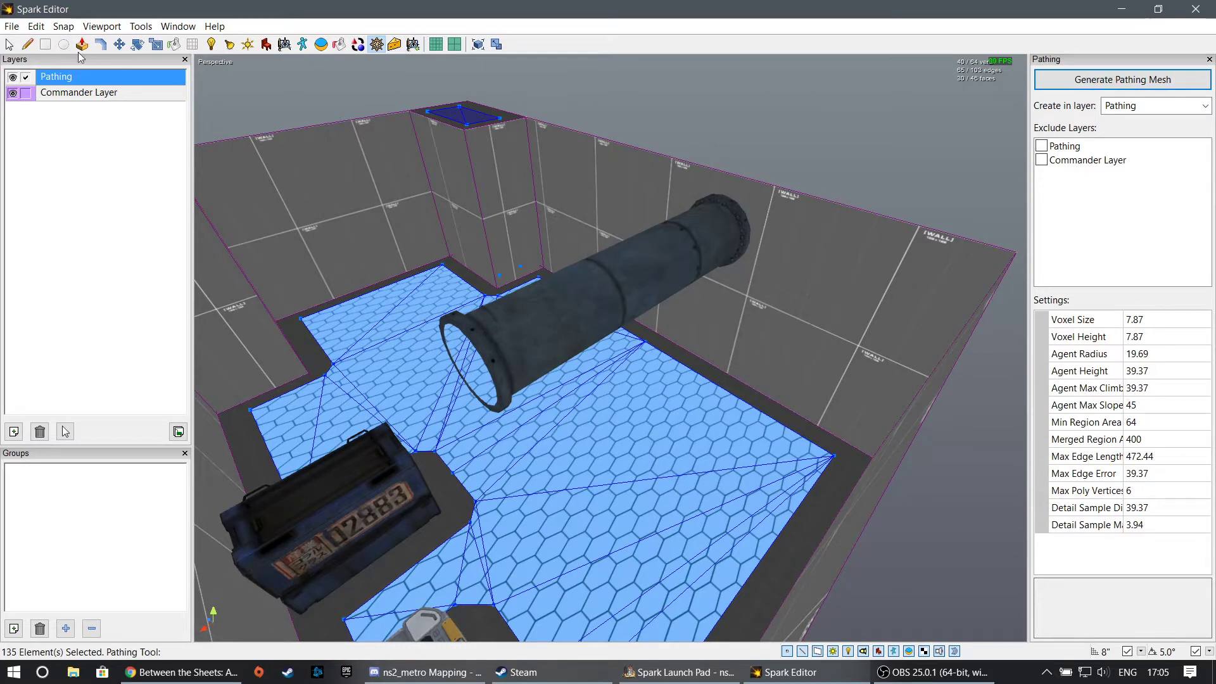
- Set Pathing Include to False for the small grey canister on the floor and regenerate the pathing mesh
click(9, 44)
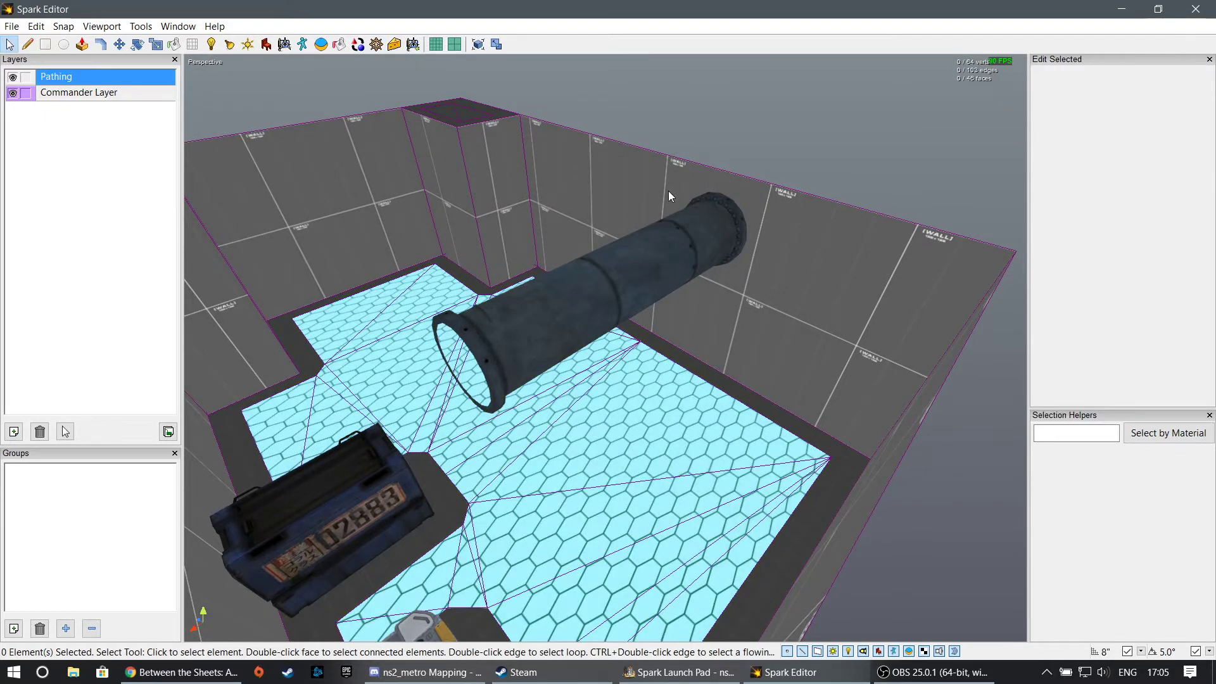
middle_drag(667, 192, 605, 348)
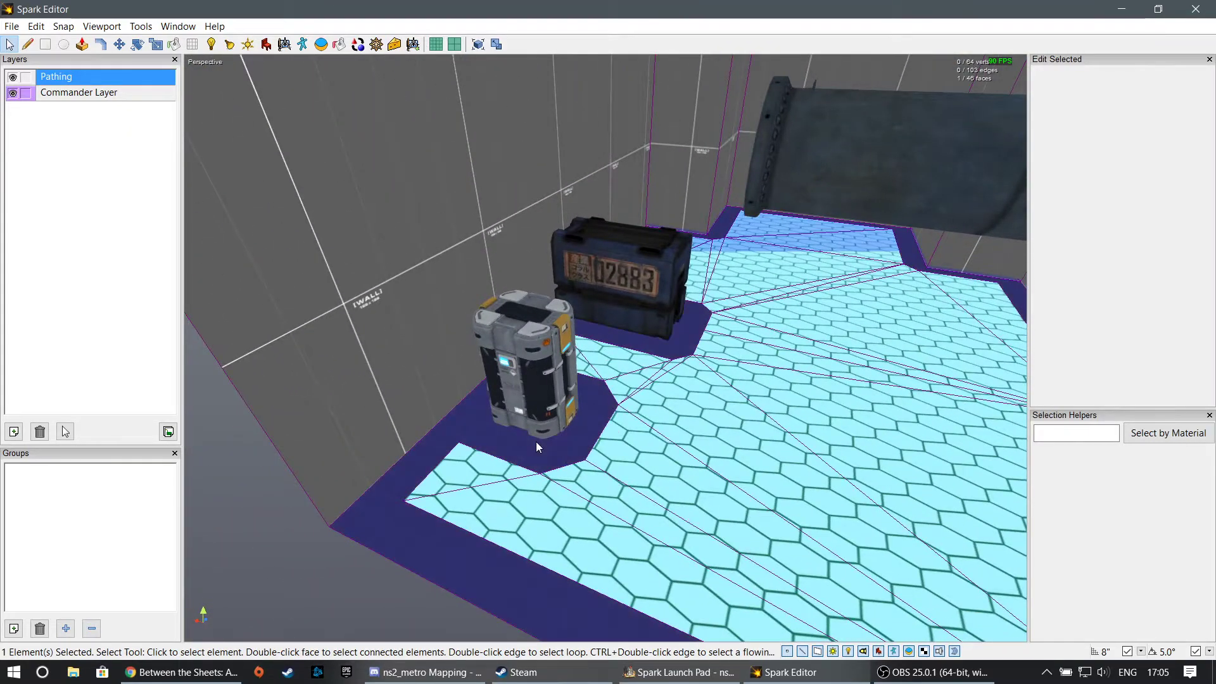
click(534, 408)
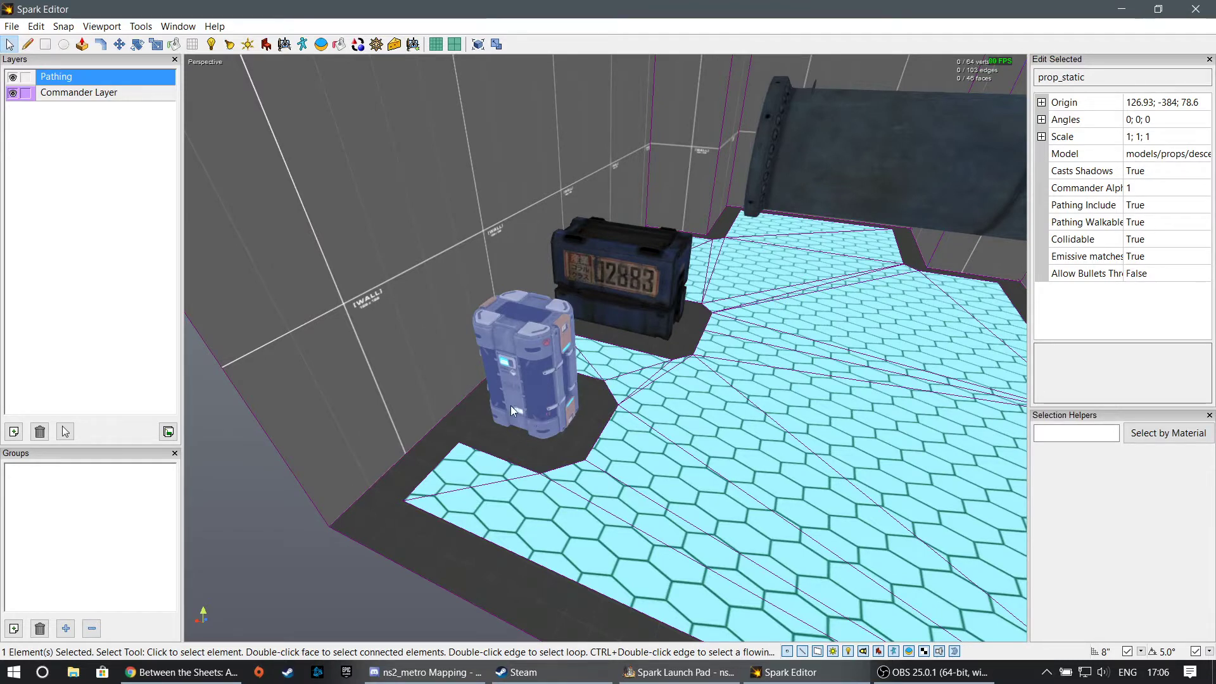
click(1198, 205)
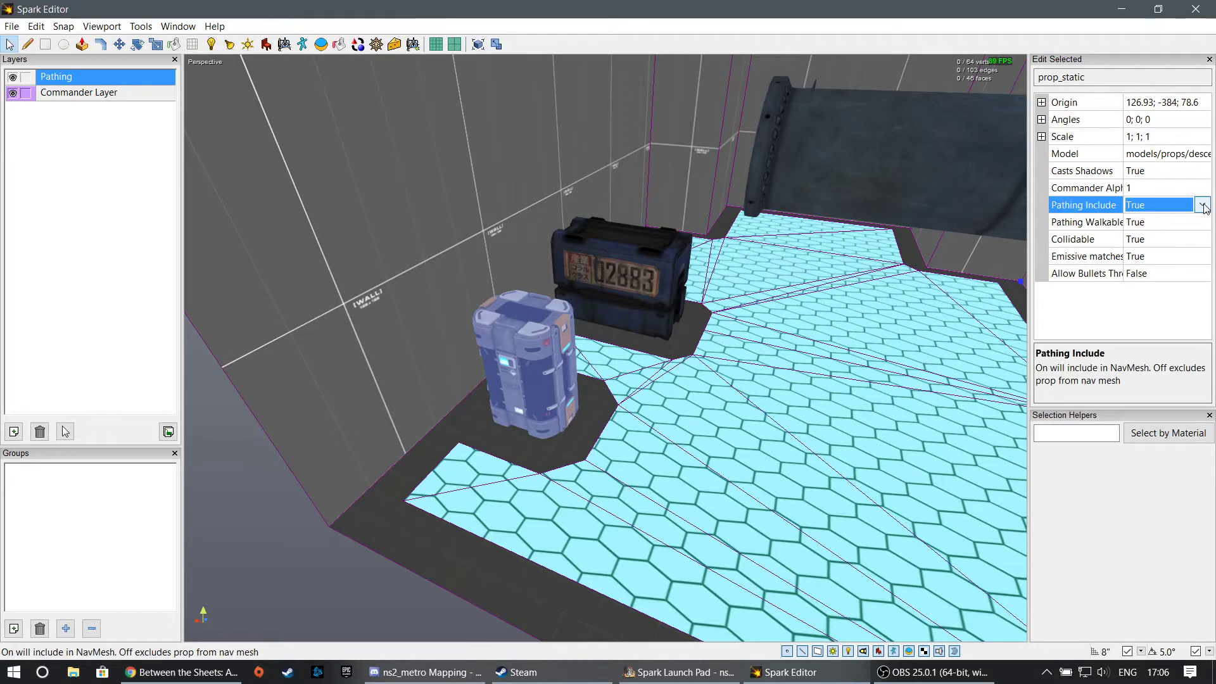
click(1203, 206)
click(1146, 237)
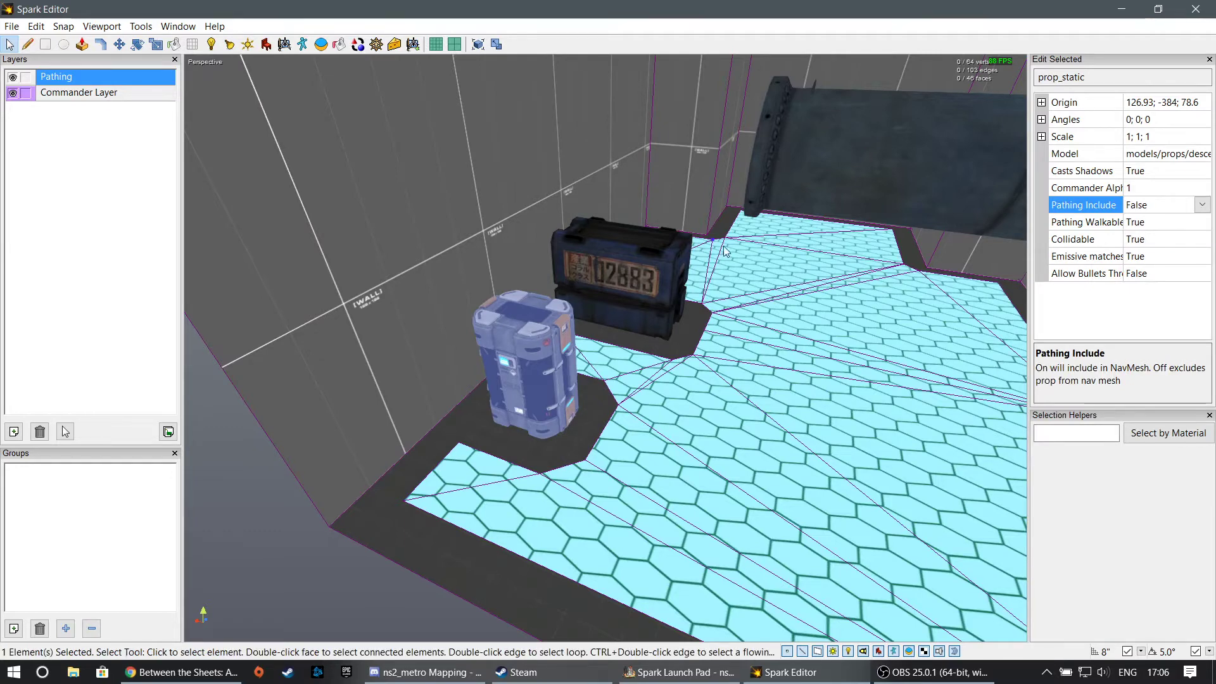
click(376, 44)
click(1122, 79)
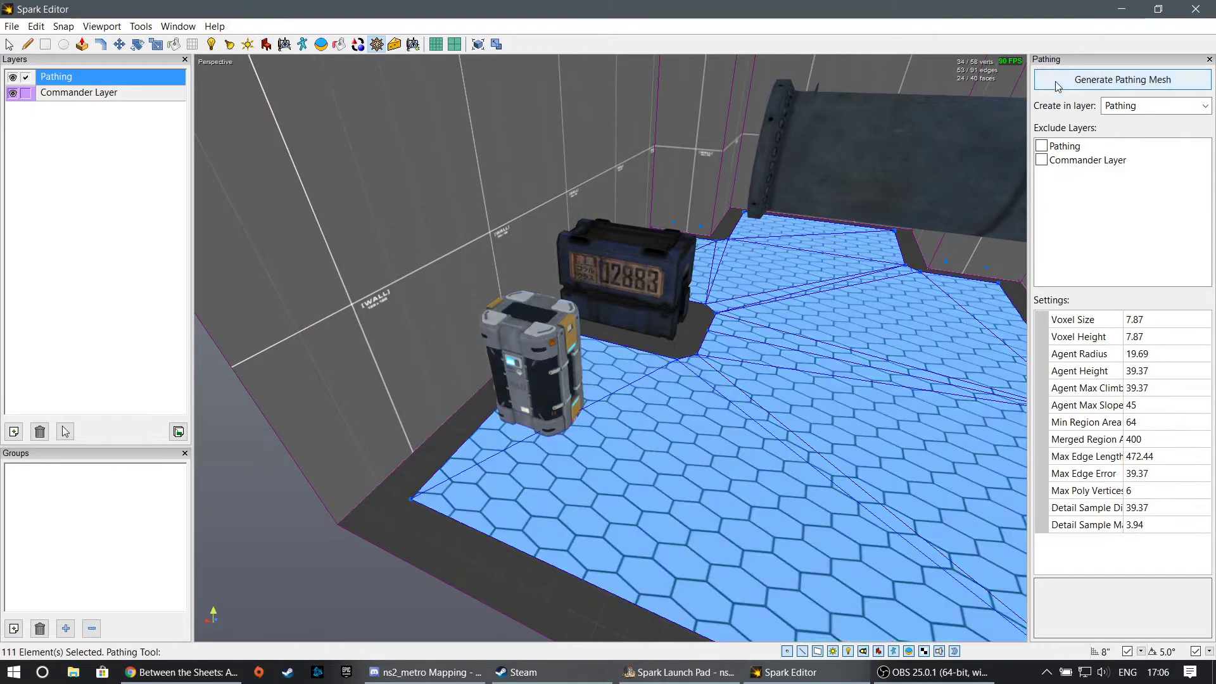
- Set the small grey canister's Pathing Include property to True and deselect it
middle_drag(575, 348, 611, 348)
scroll(536, 332, up, 6)
scroll(536, 331, down, 4)
scroll(610, 348, down, 4)
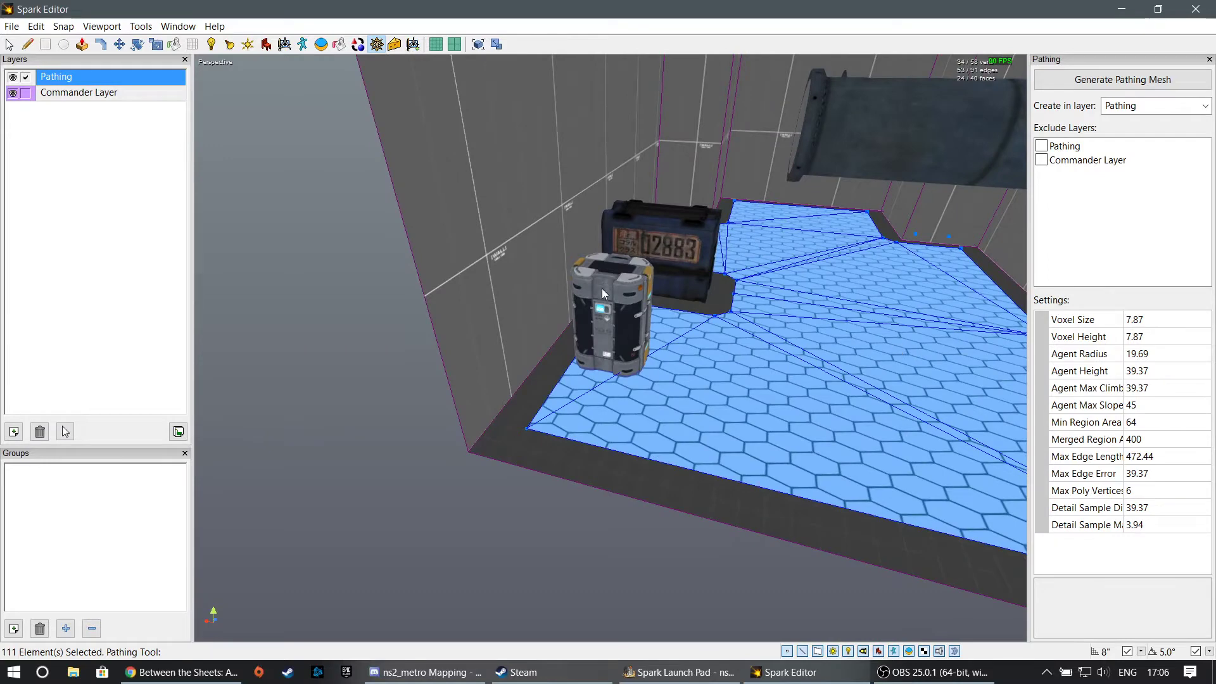
click(9, 44)
click(594, 298)
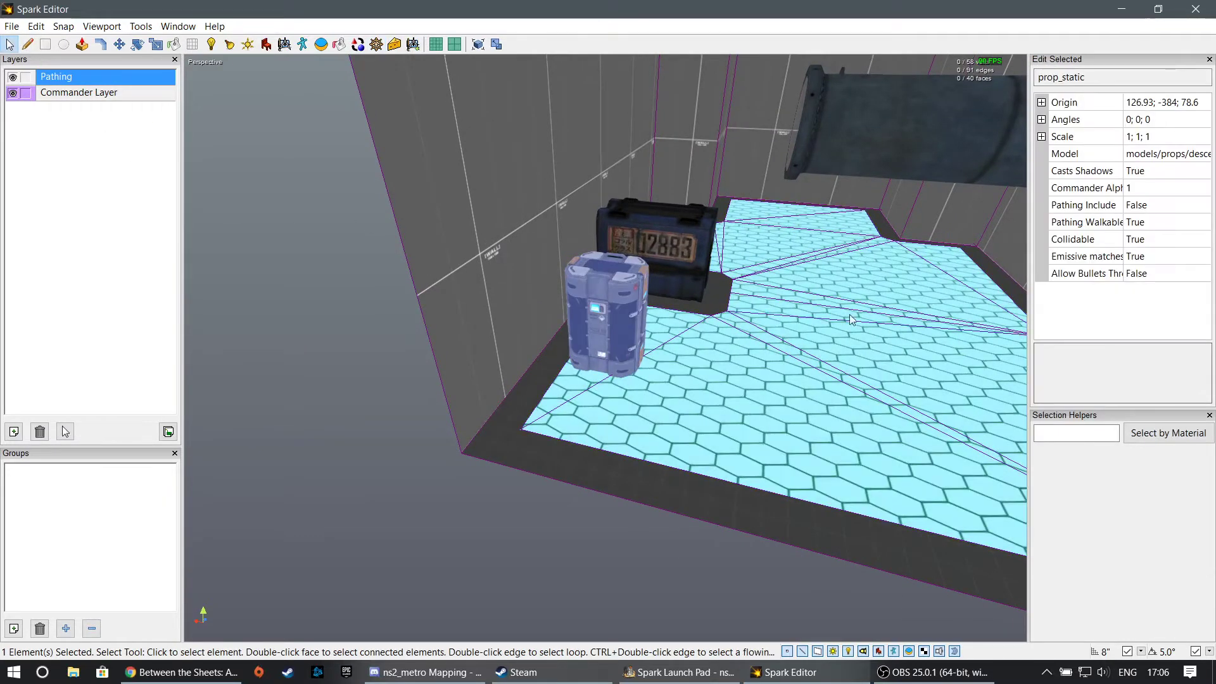
click(1168, 205)
click(1201, 205)
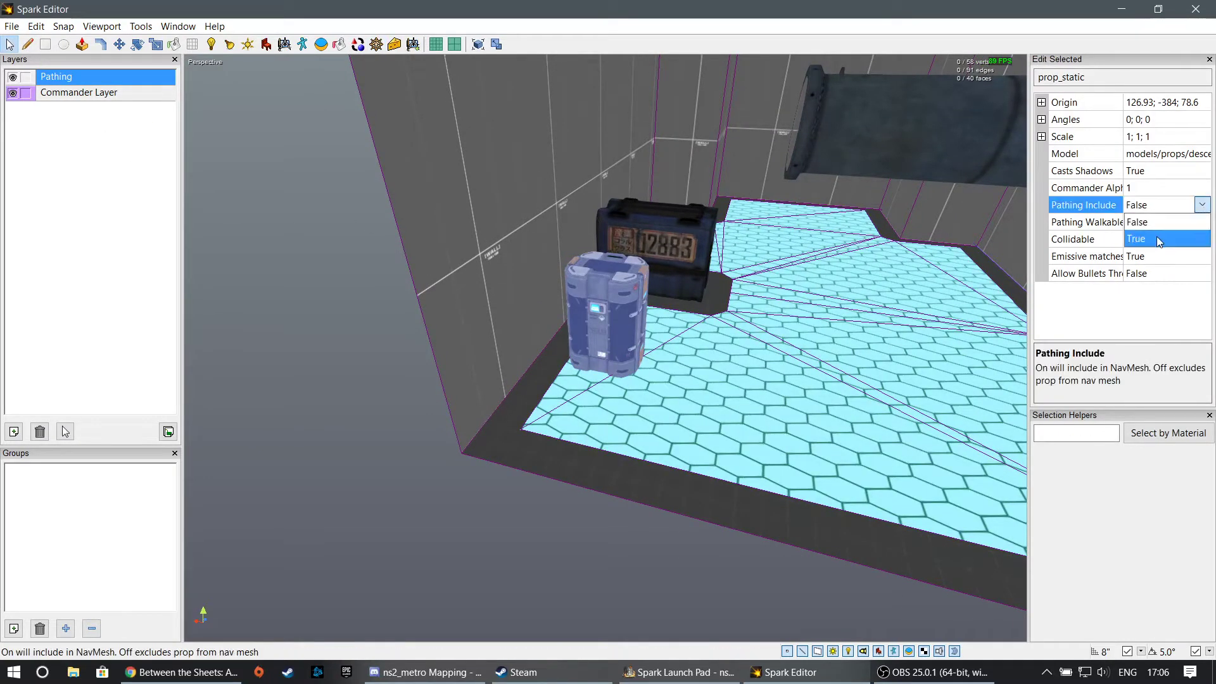
click(1135, 239)
click(514, 395)
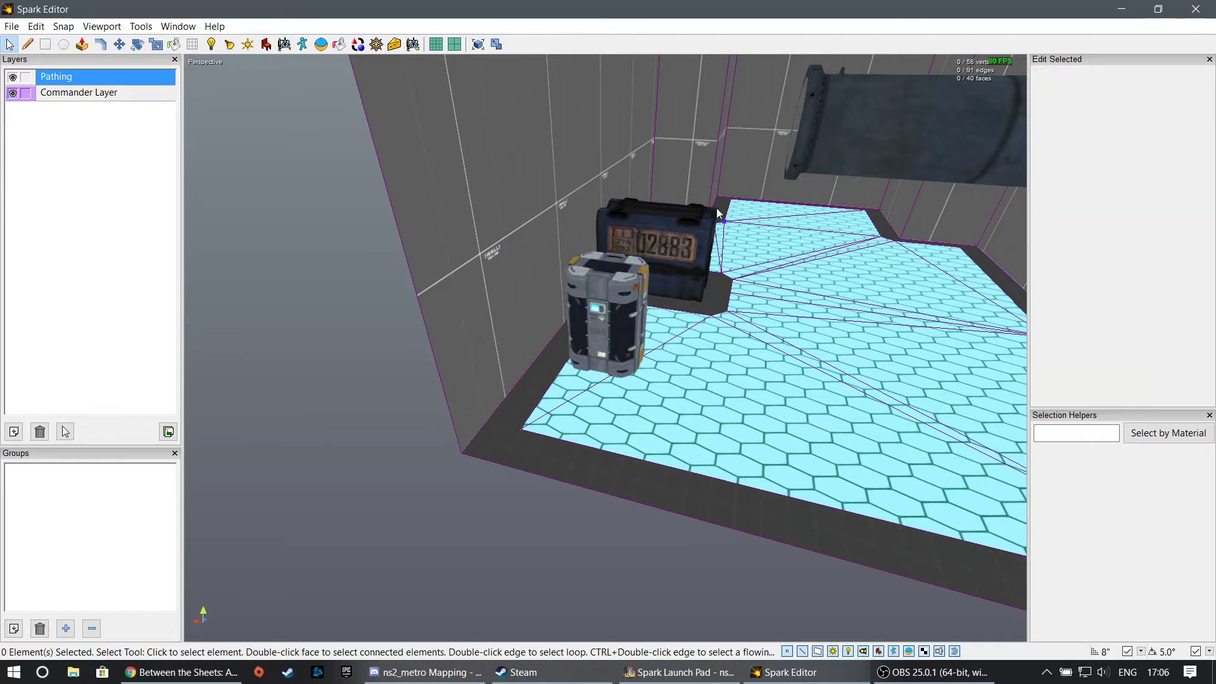
- Set the overhead pipe's Pathing Include property to True and regenerate the pathing mesh
click(872, 134)
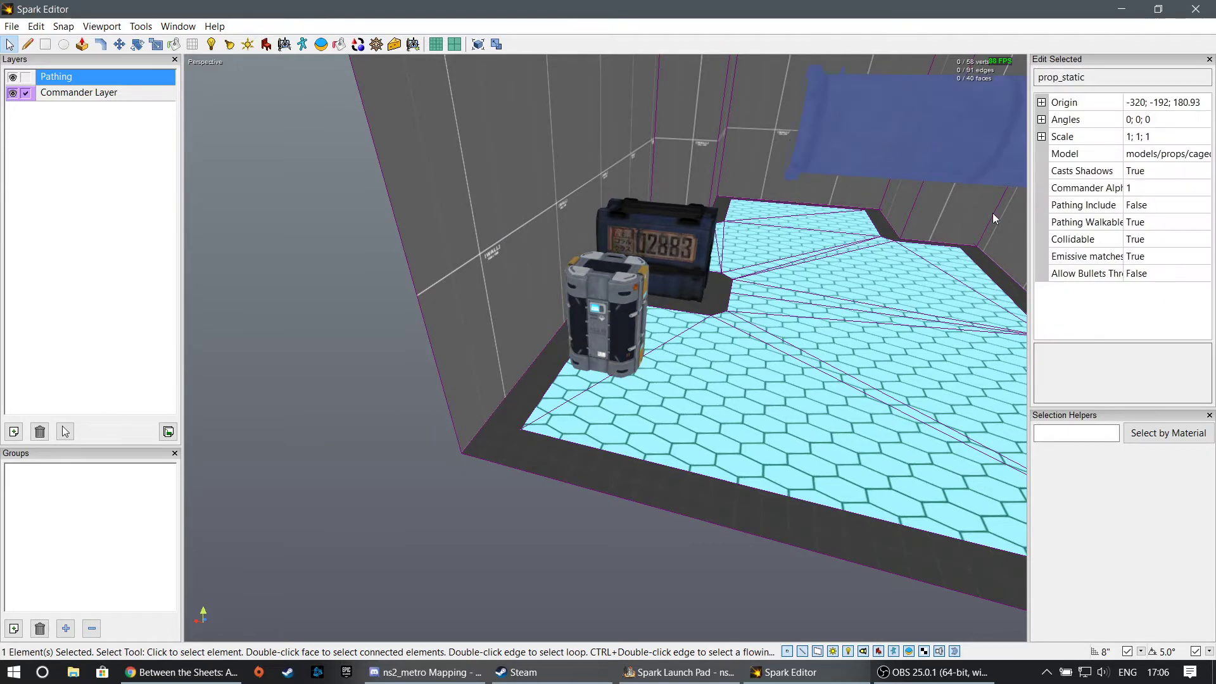
click(1168, 205)
click(1202, 205)
click(1167, 239)
alt+drag(500, 298, 608, 351)
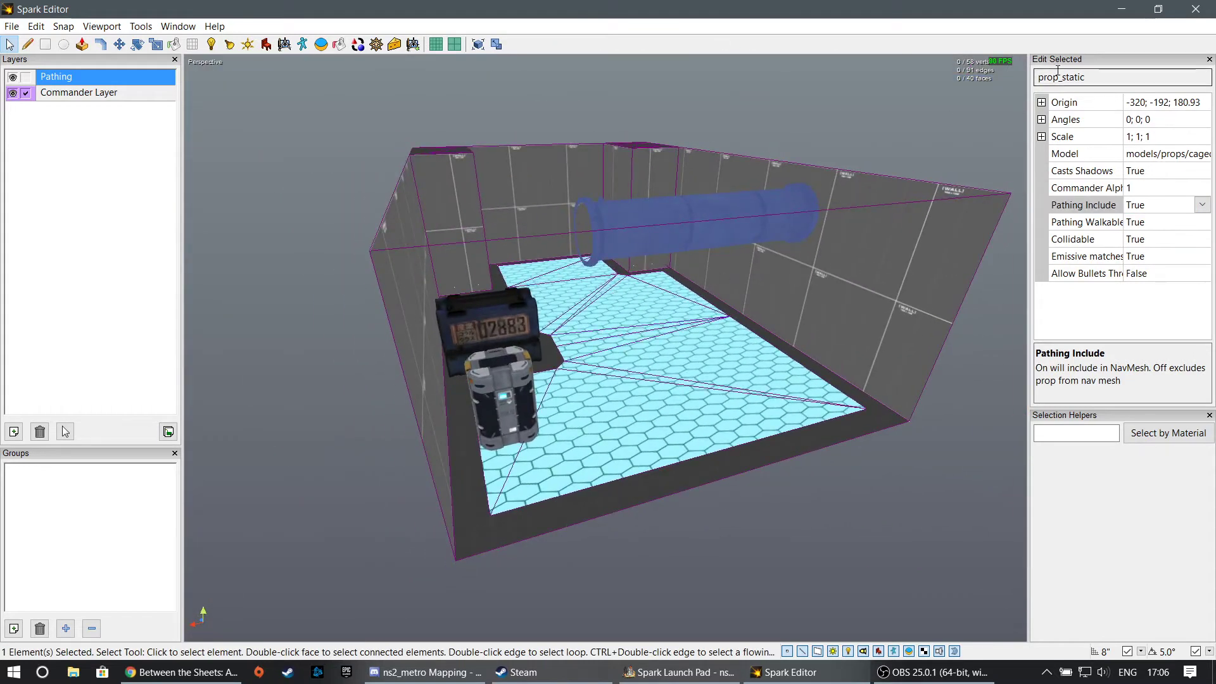
click(376, 44)
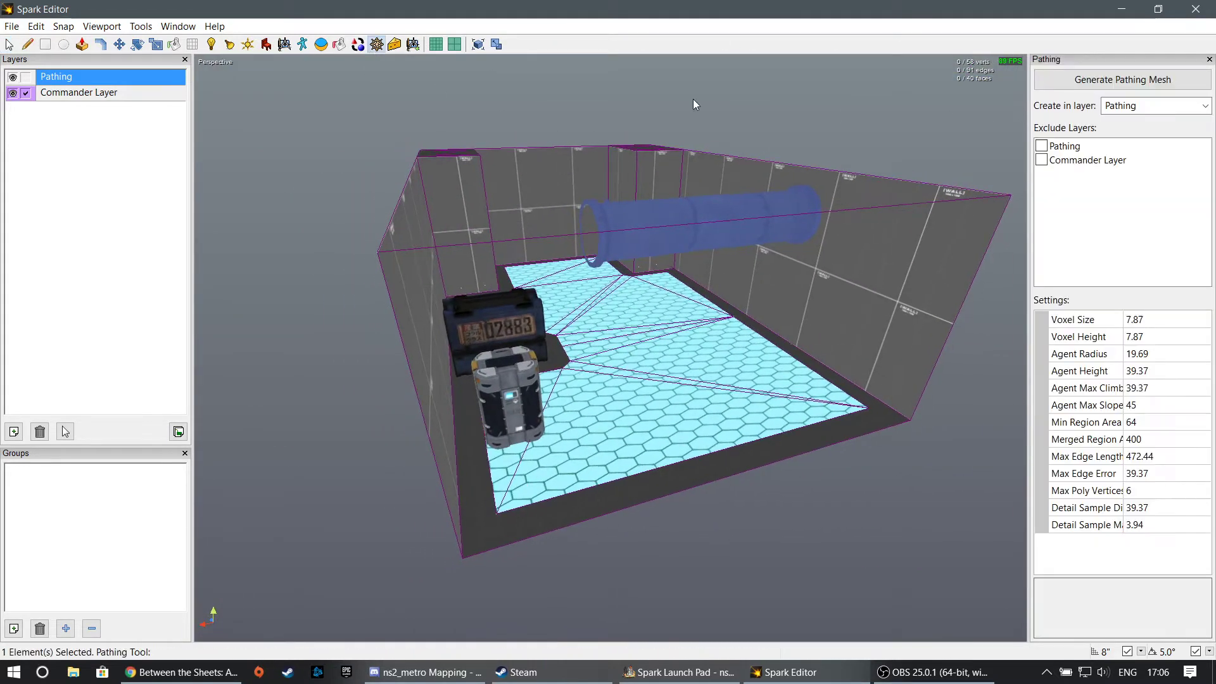
click(1115, 80)
right_drag(610, 348, 671, 386)
click(8, 44)
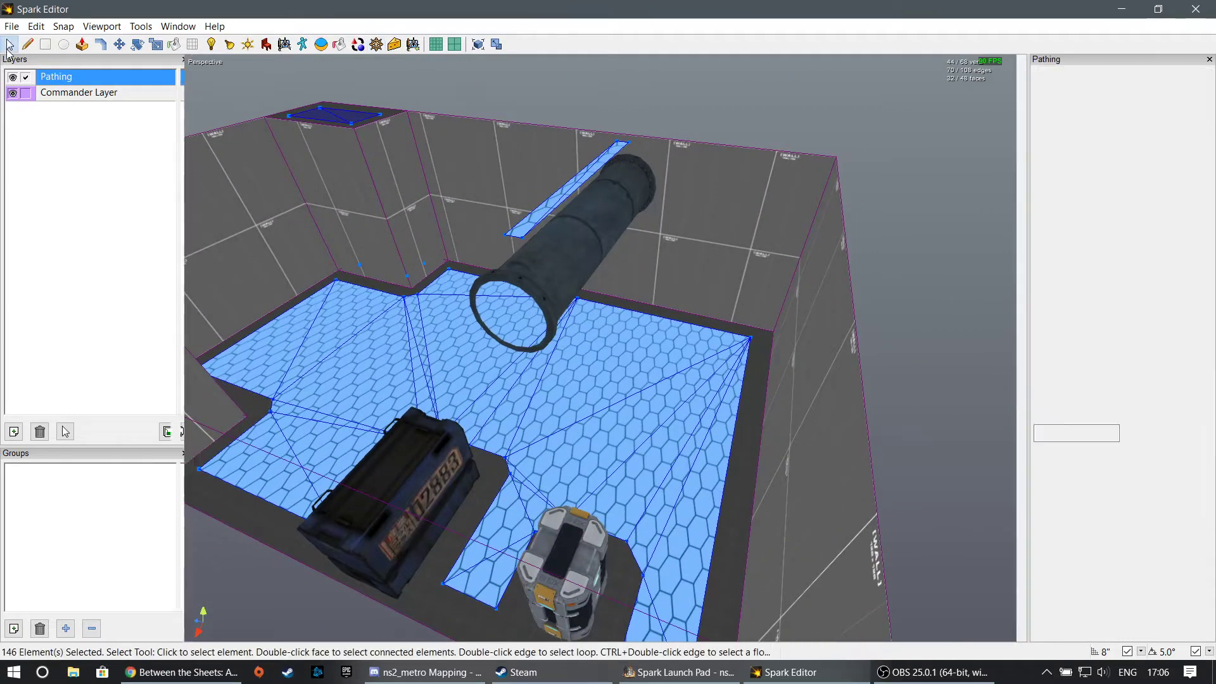
- Set the overhead pipe's Pathing Walkable property to False, regenerate the pathing mesh in the Pathing layer, and clear the selection
click(738, 132)
click(618, 214)
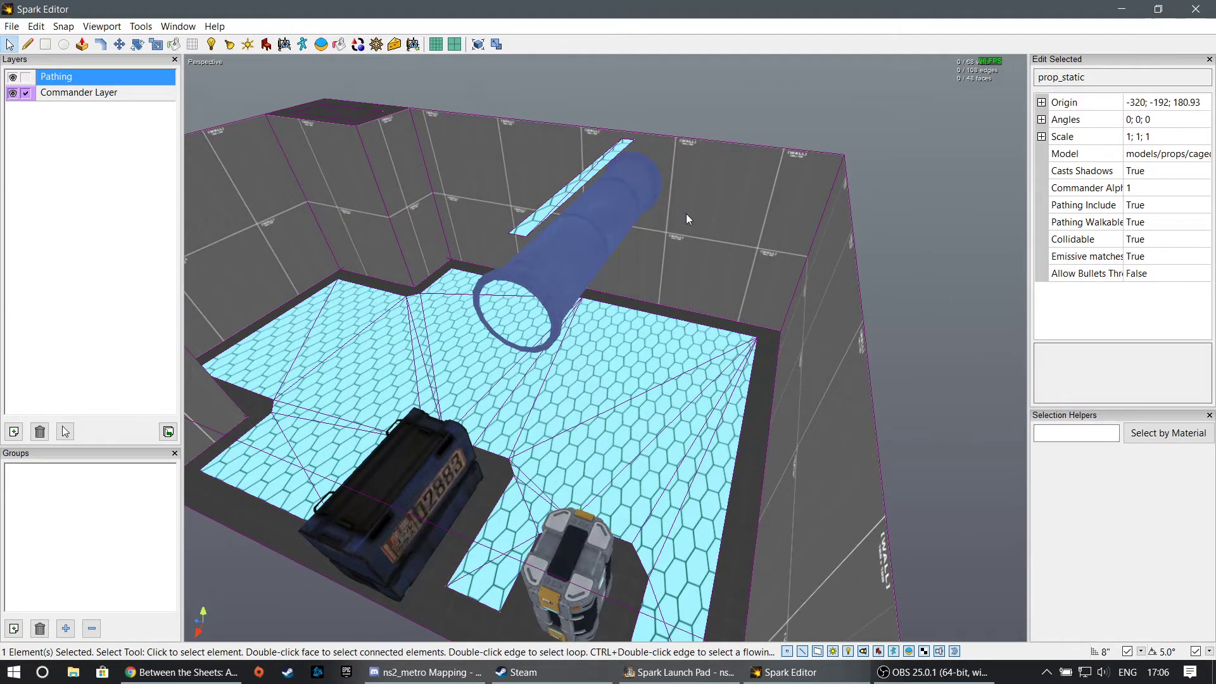
click(1201, 223)
click(1168, 239)
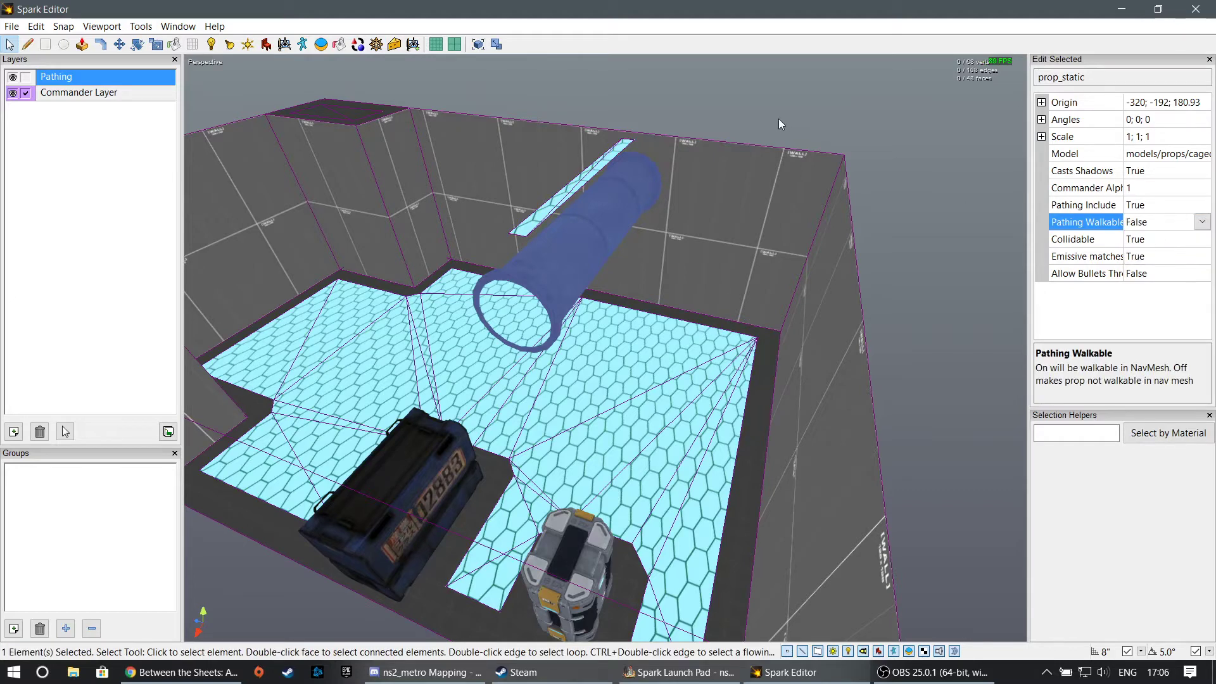
click(777, 119)
click(376, 44)
click(1077, 81)
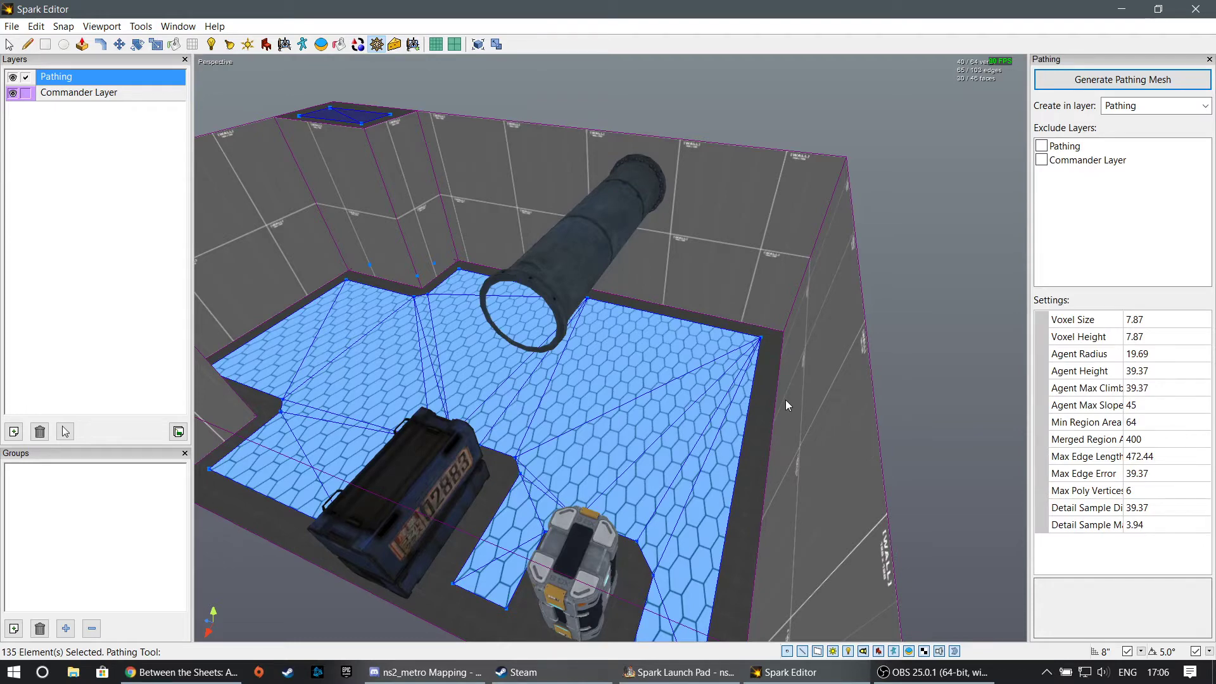
click(10, 45)
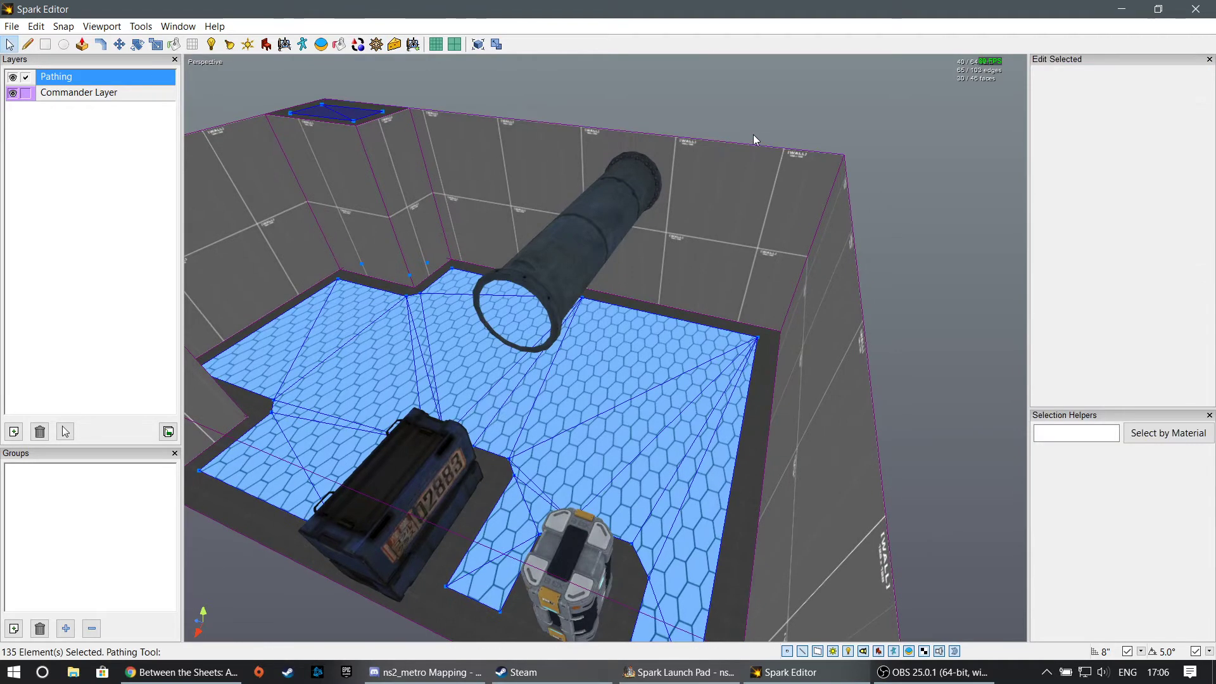
click(753, 135)
middle_drag(753, 134, 816, 136)
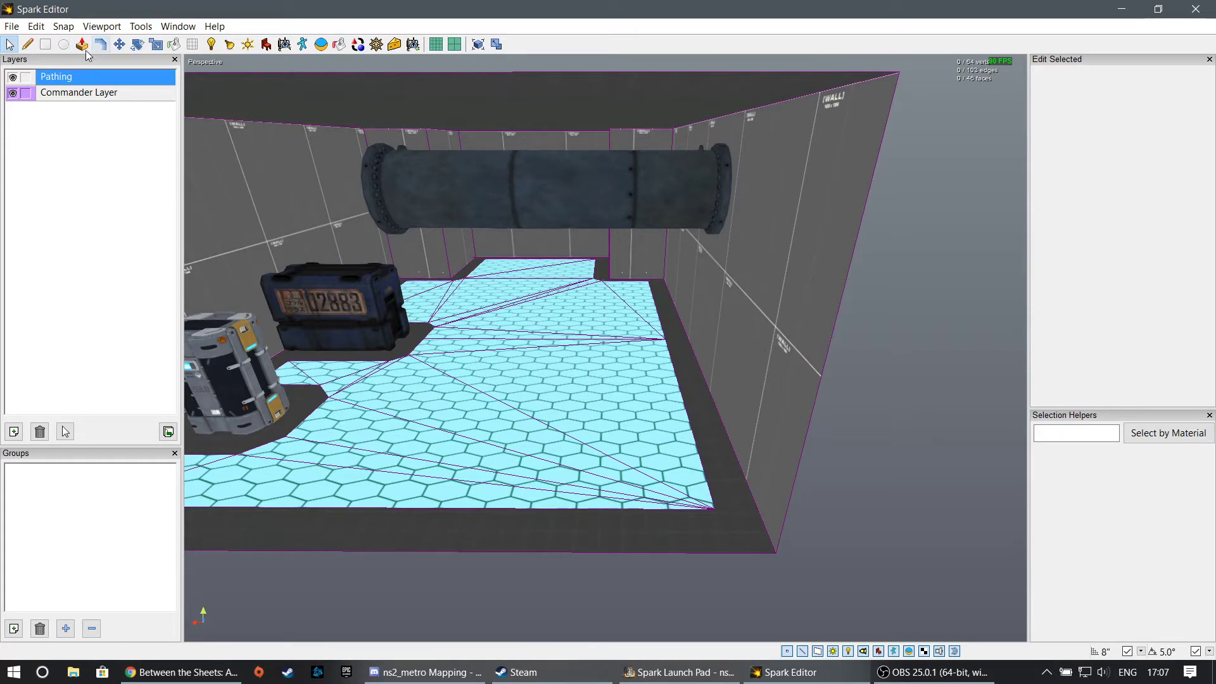
- Draw a rectangle on the side wall beside the overhead pipe, rising from the floor edge
click(50, 48)
middle_drag(696, 443, 703, 399)
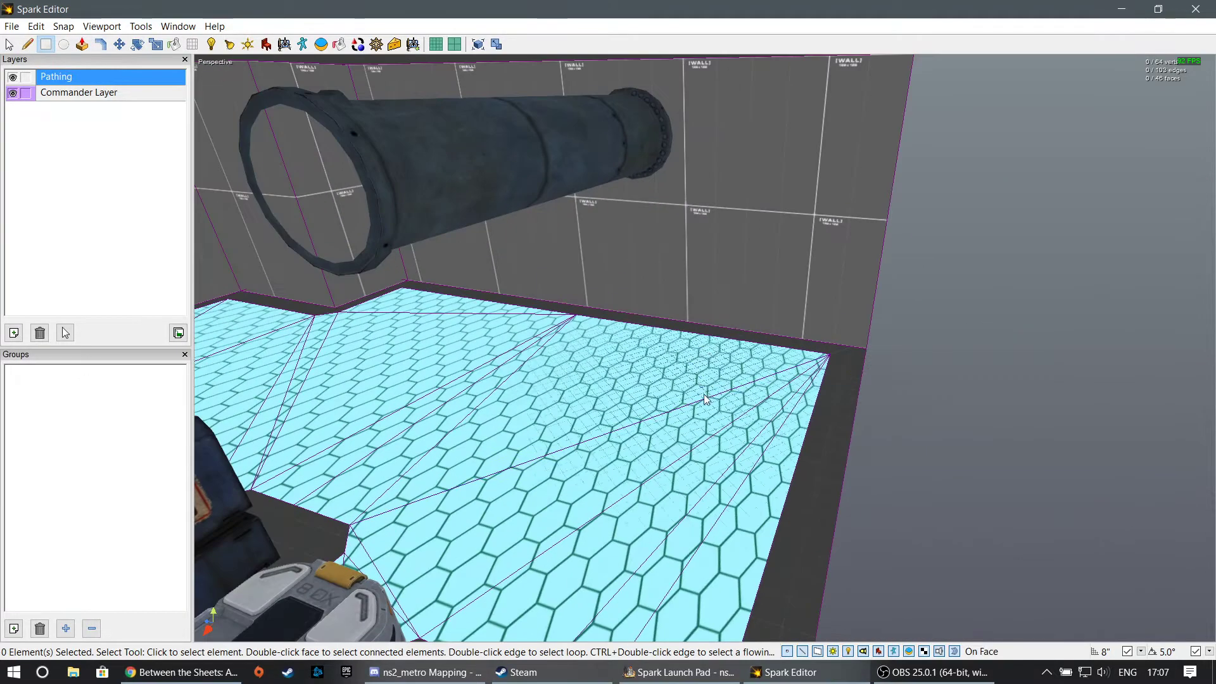
drag(751, 332, 585, 226)
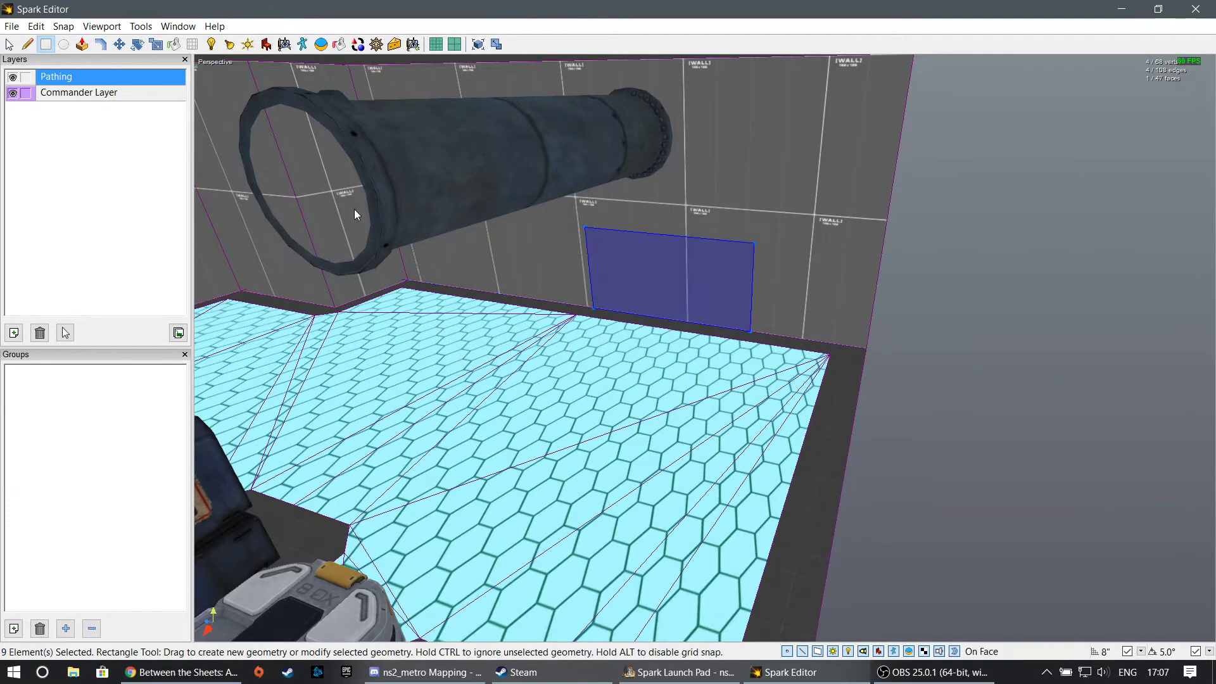
- Extrude the wall rectangle 96" into the room and lower the resulting box's top face to Y -344"
click(83, 48)
middle_drag(639, 222, 700, 345)
drag(741, 272, 625, 263)
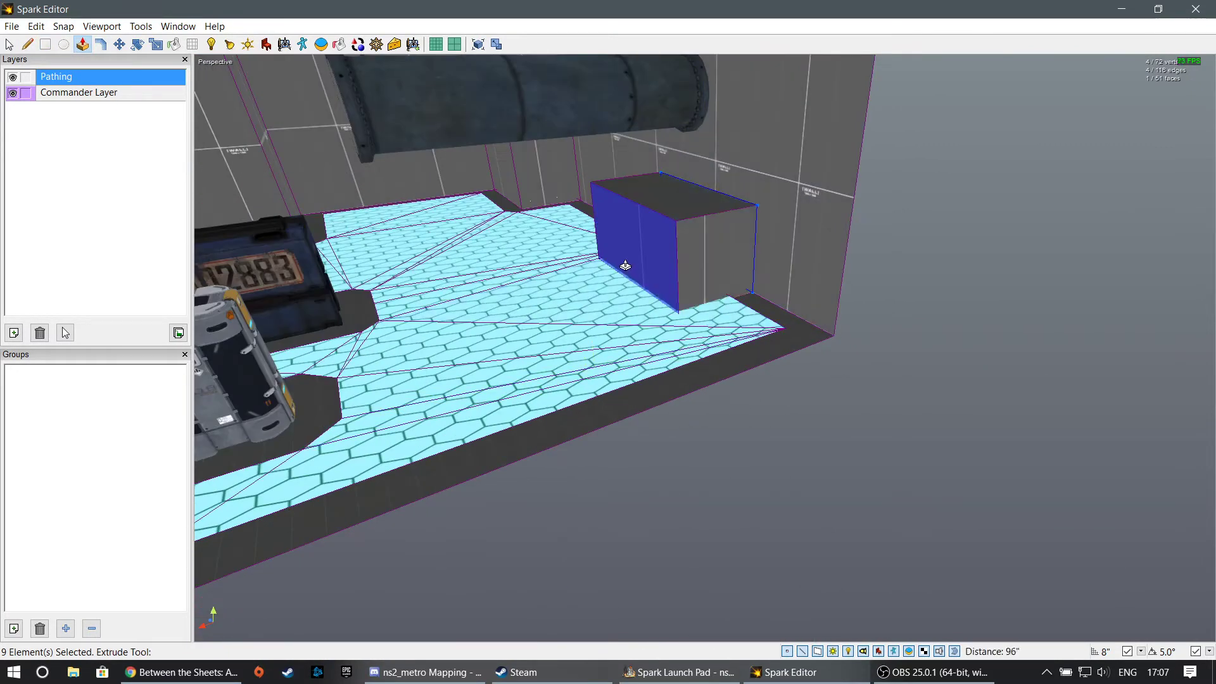
click(118, 45)
click(599, 231)
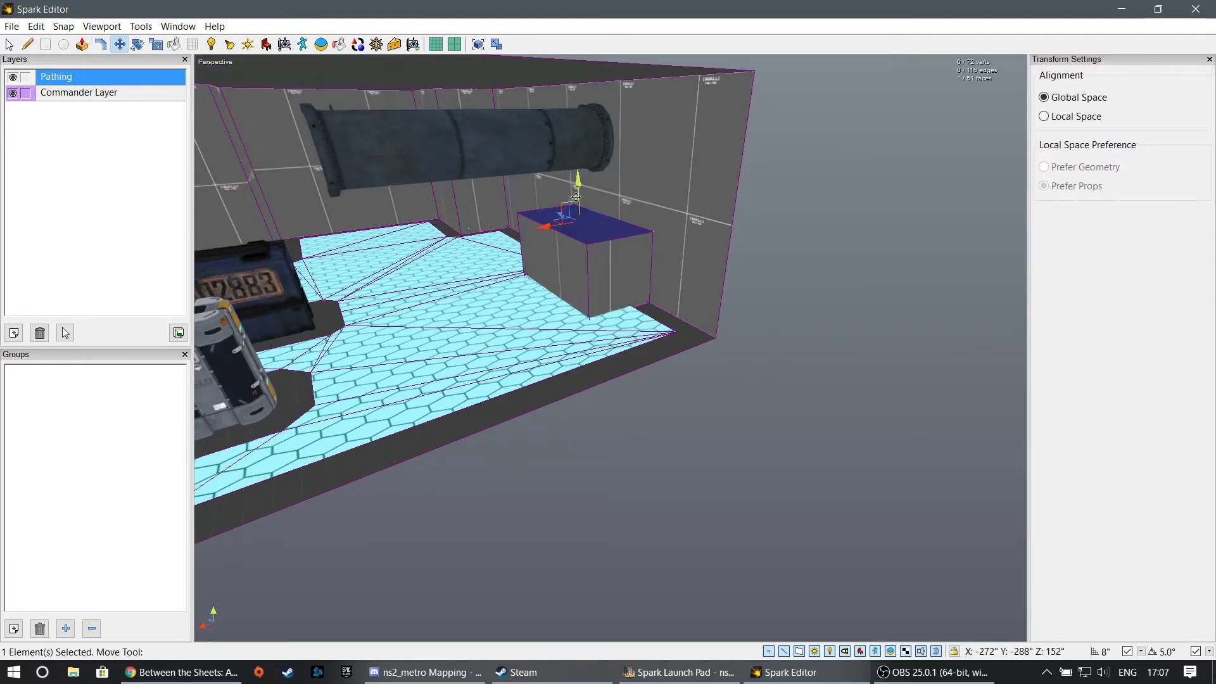
- Search the props for "rail" and place the yellow railing with a panel at the corner of the box's top face
click(266, 44)
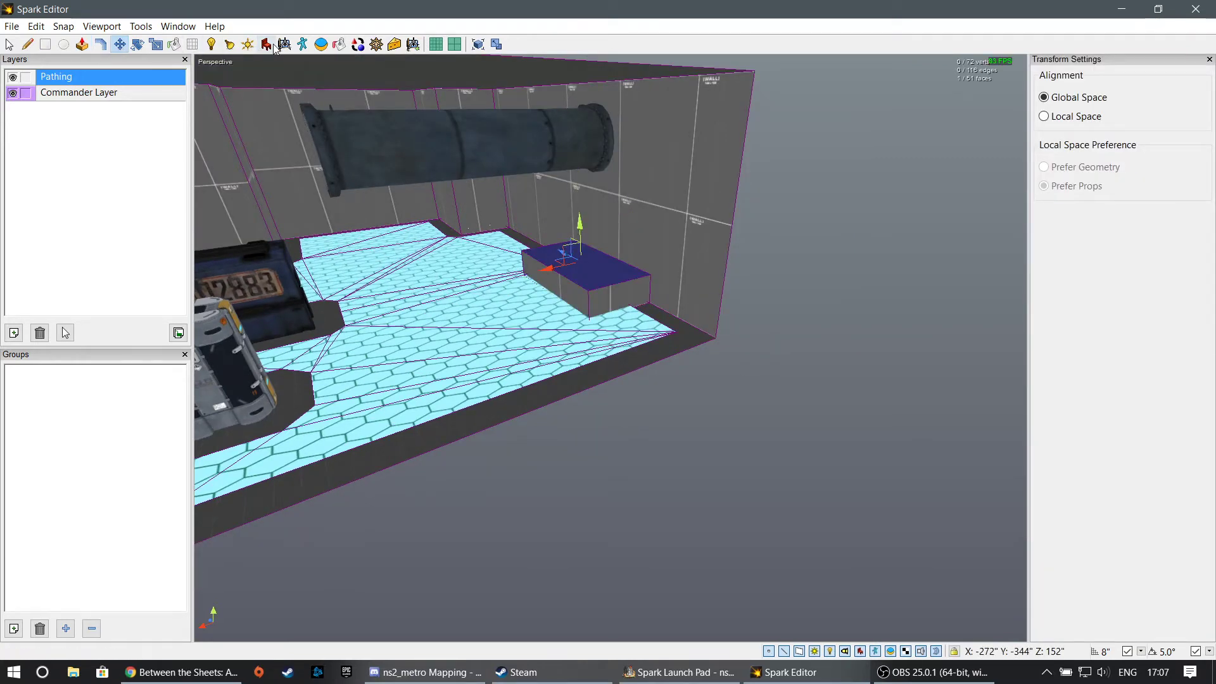
double_click(1051, 100)
text(rail)
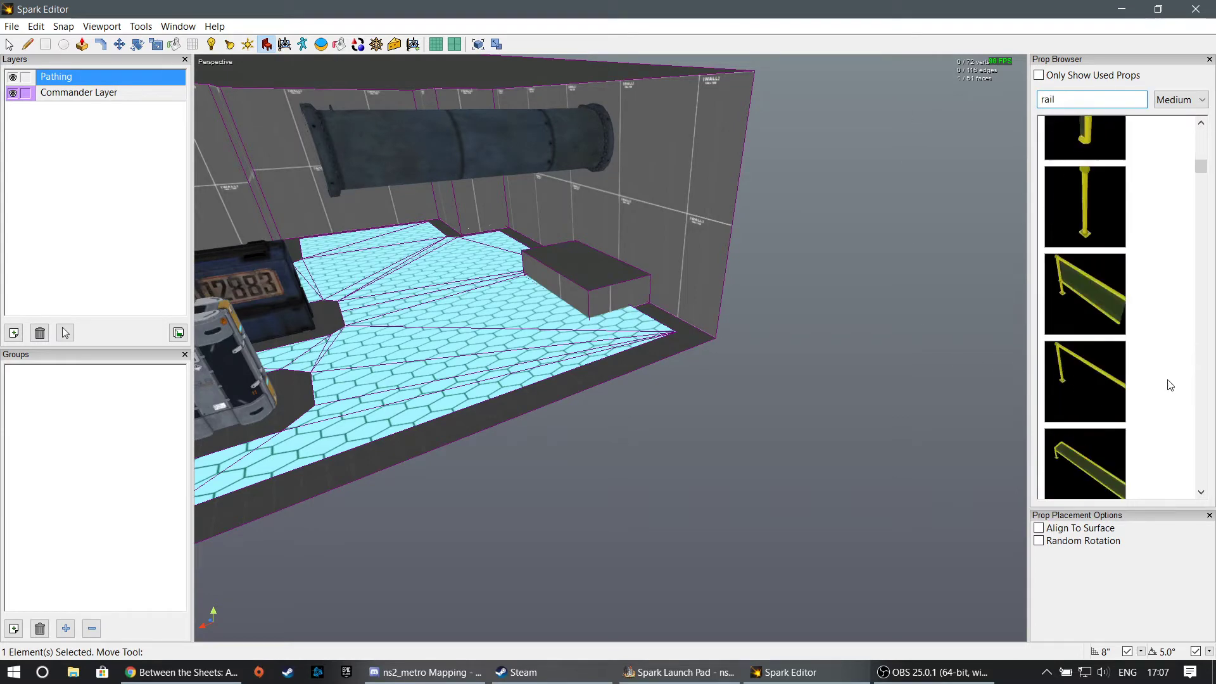
scroll(1114, 317, down, 3)
scroll(1104, 305, up, 1)
click(1095, 163)
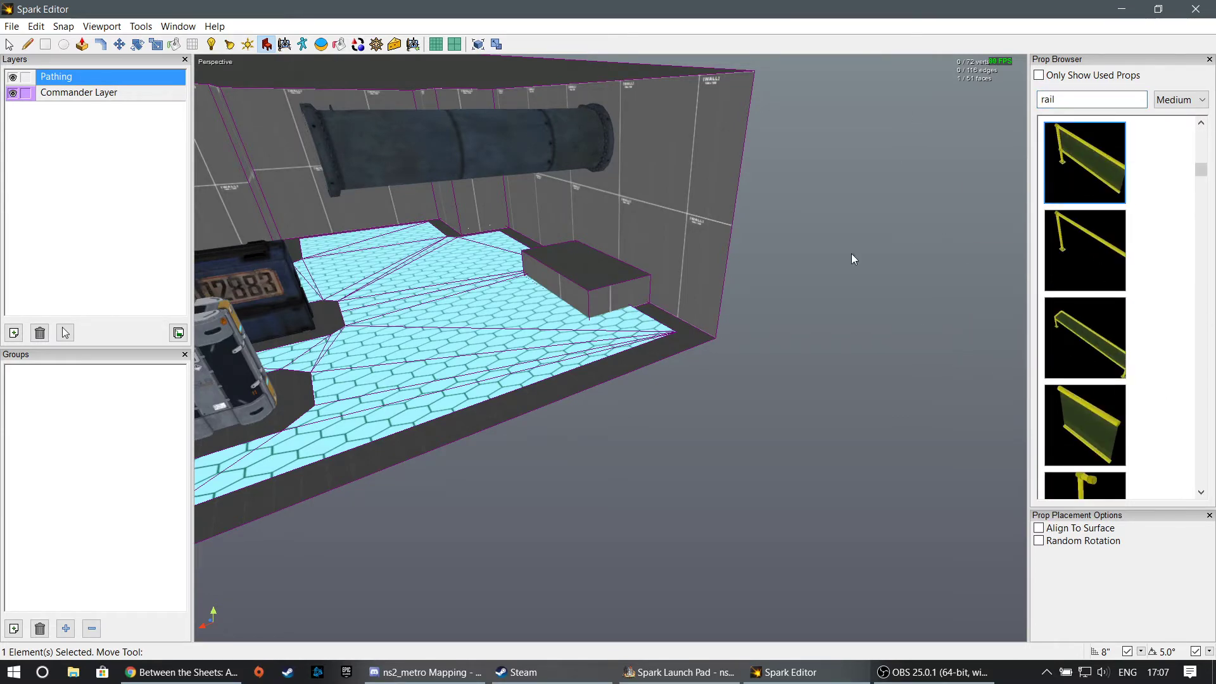
key(w)
right_drag(849, 254, 912, 266)
right_drag(599, 288, 612, 289)
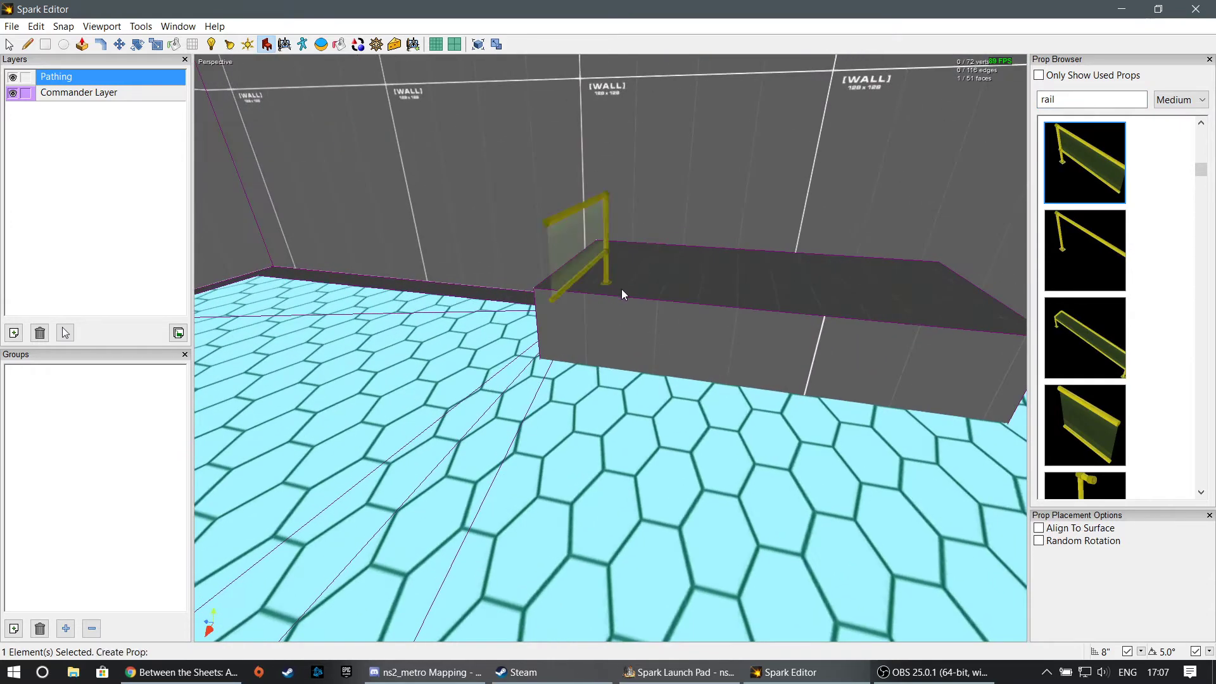
- Rotate the railing parallel to the box's long front edge and move a copy of it further along that edge
key(e)
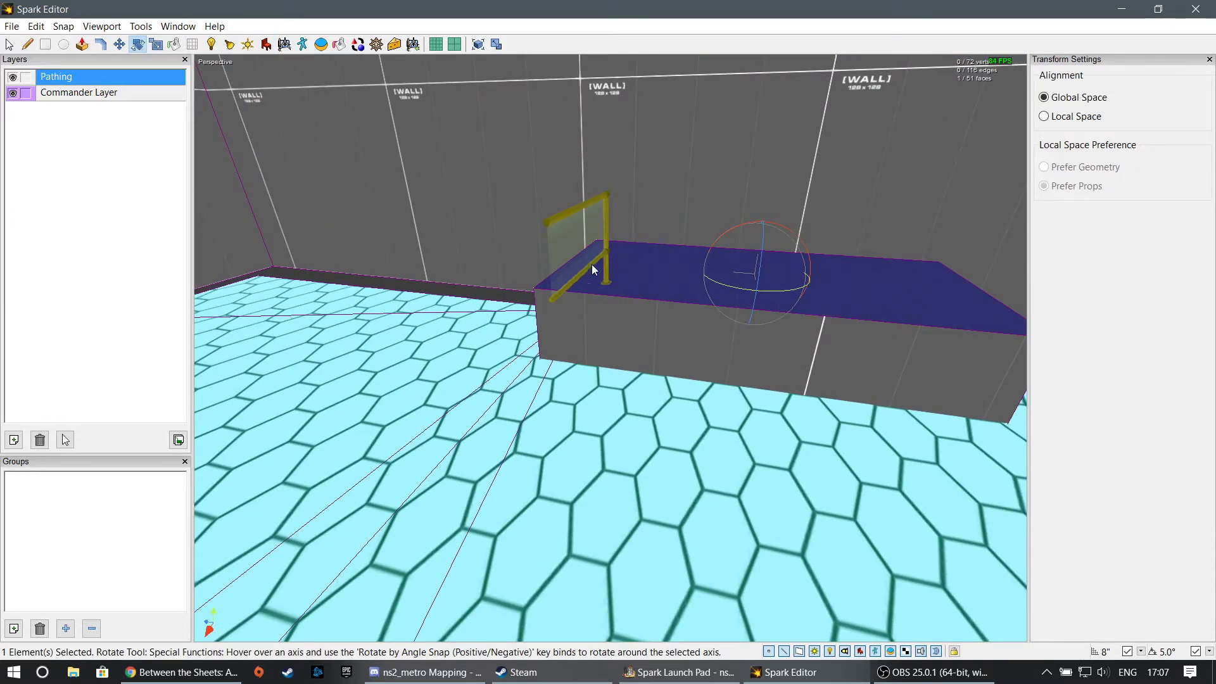
click(601, 258)
drag(622, 300, 705, 302)
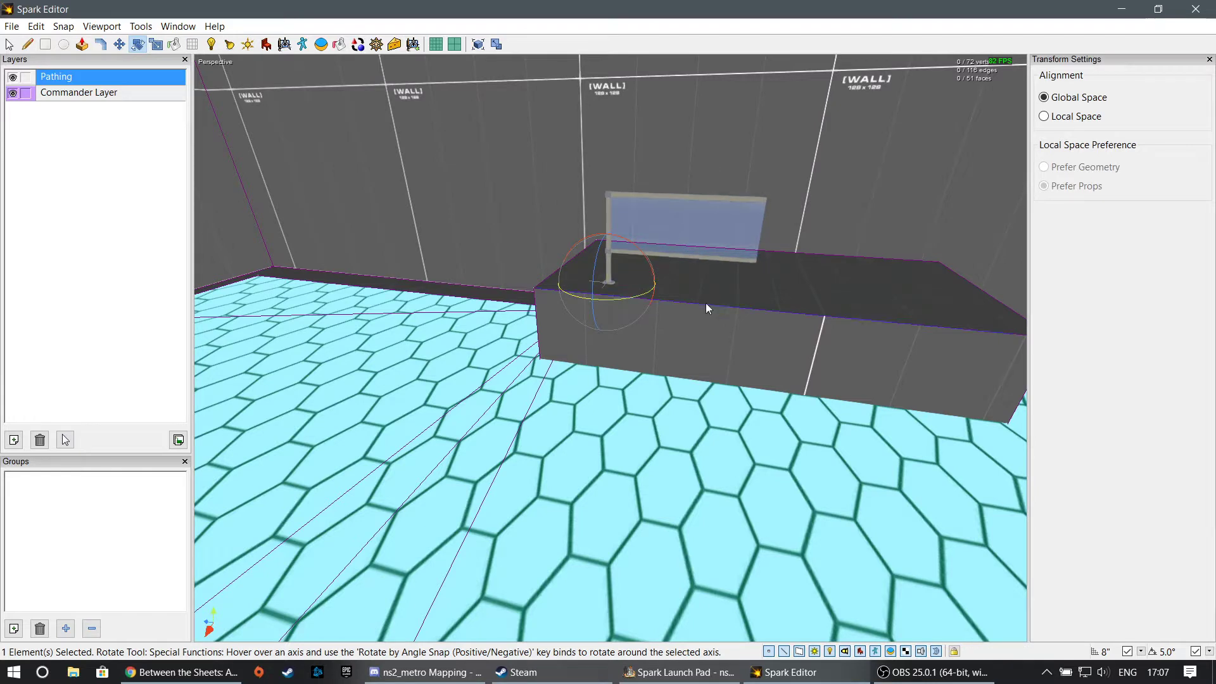
click(120, 47)
shift+drag(579, 278, 760, 296)
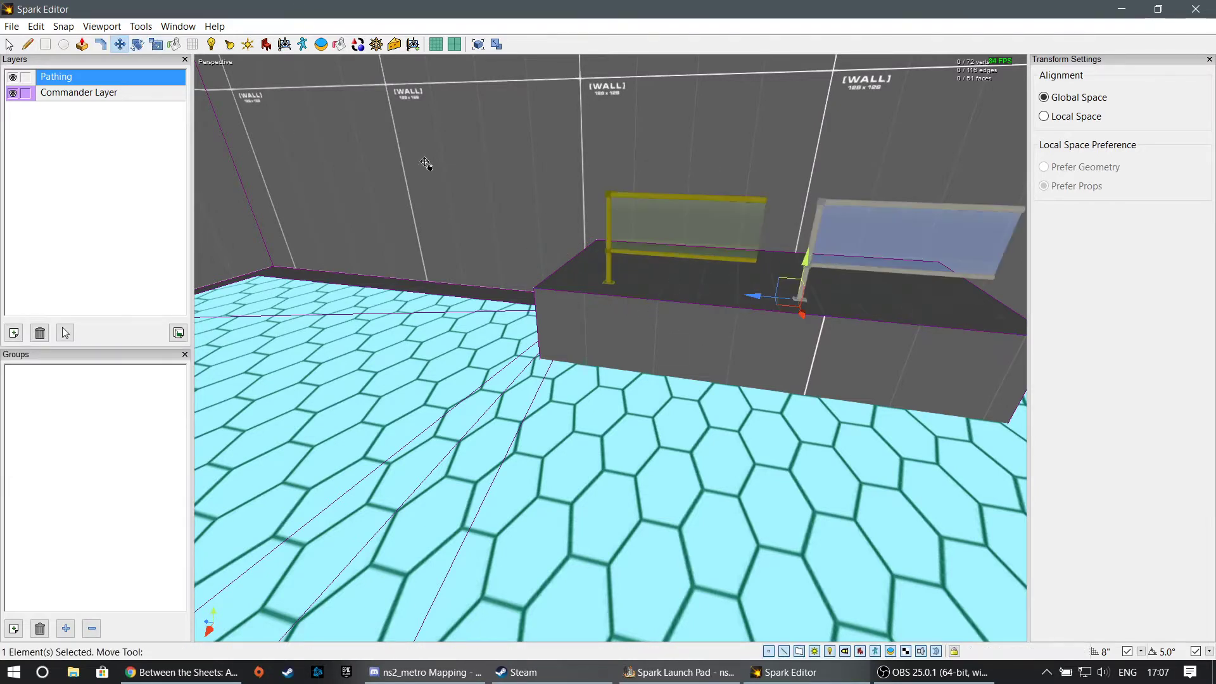
- Turn the copied railing around so its post is at the outer end, and slide it against the first railing
click(37, 26)
click(100, 189)
click(36, 26)
click(102, 217)
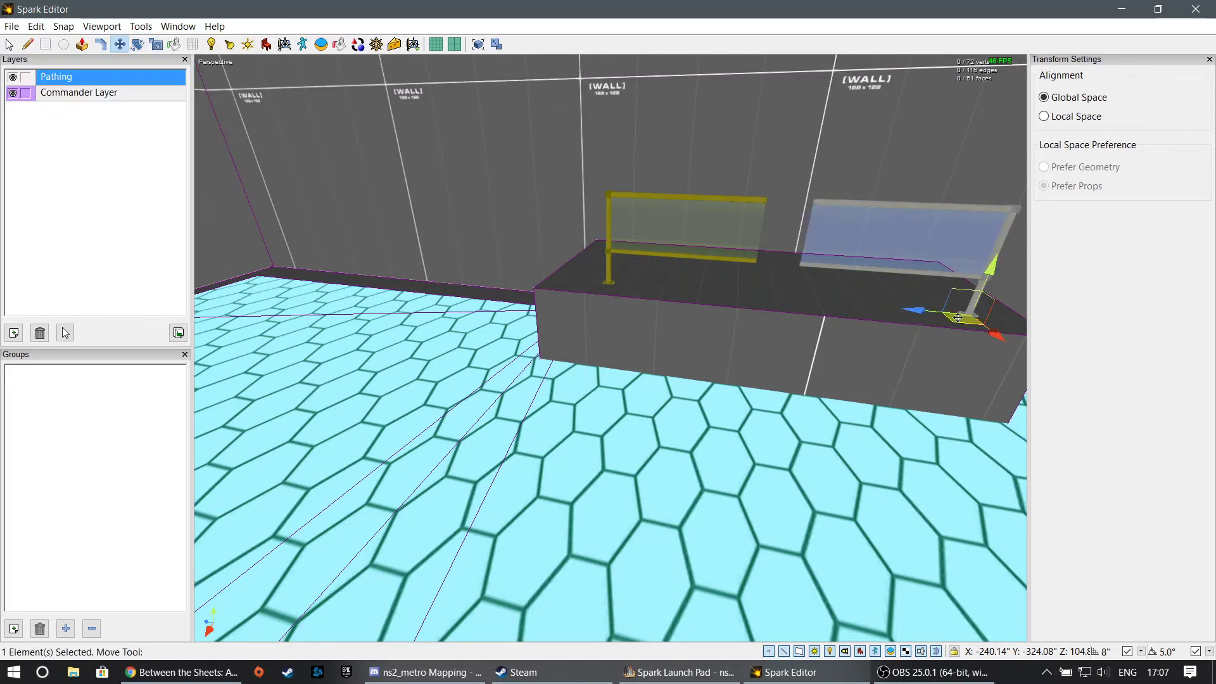
drag(957, 318, 884, 309)
middle_drag(840, 284, 753, 329)
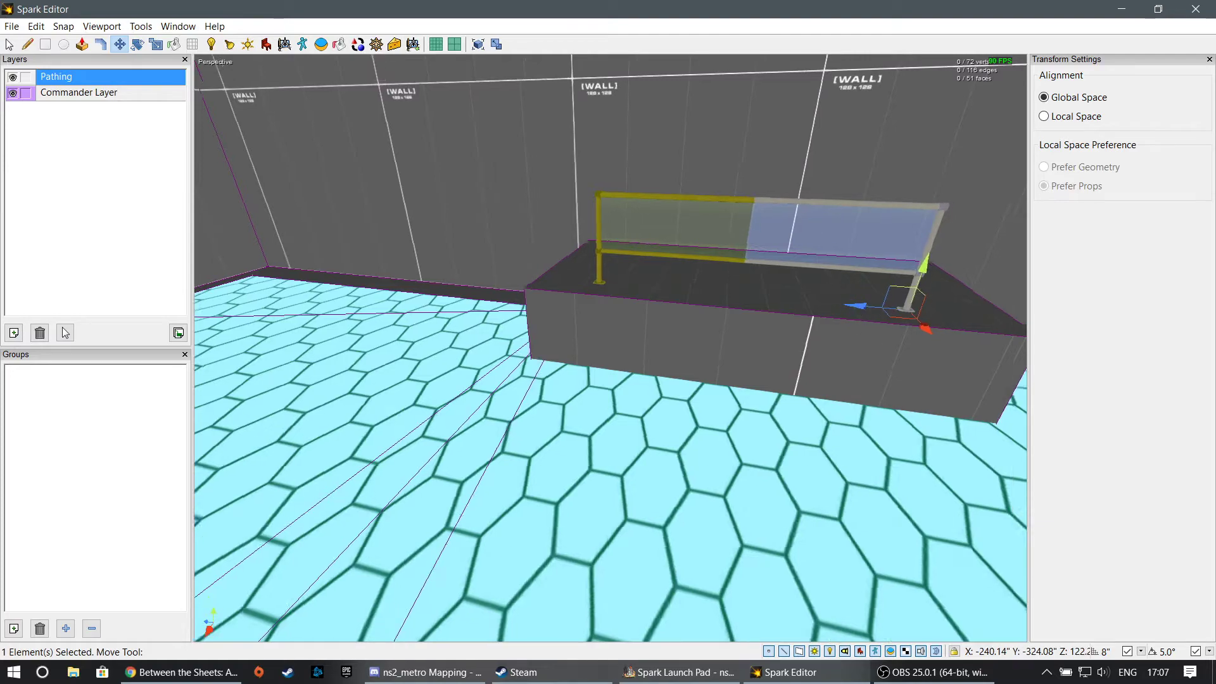
- Deselect the railing and regenerate the pathing mesh to cover the new box and railings
click(610, 331)
middle_drag(611, 332, 481, 297)
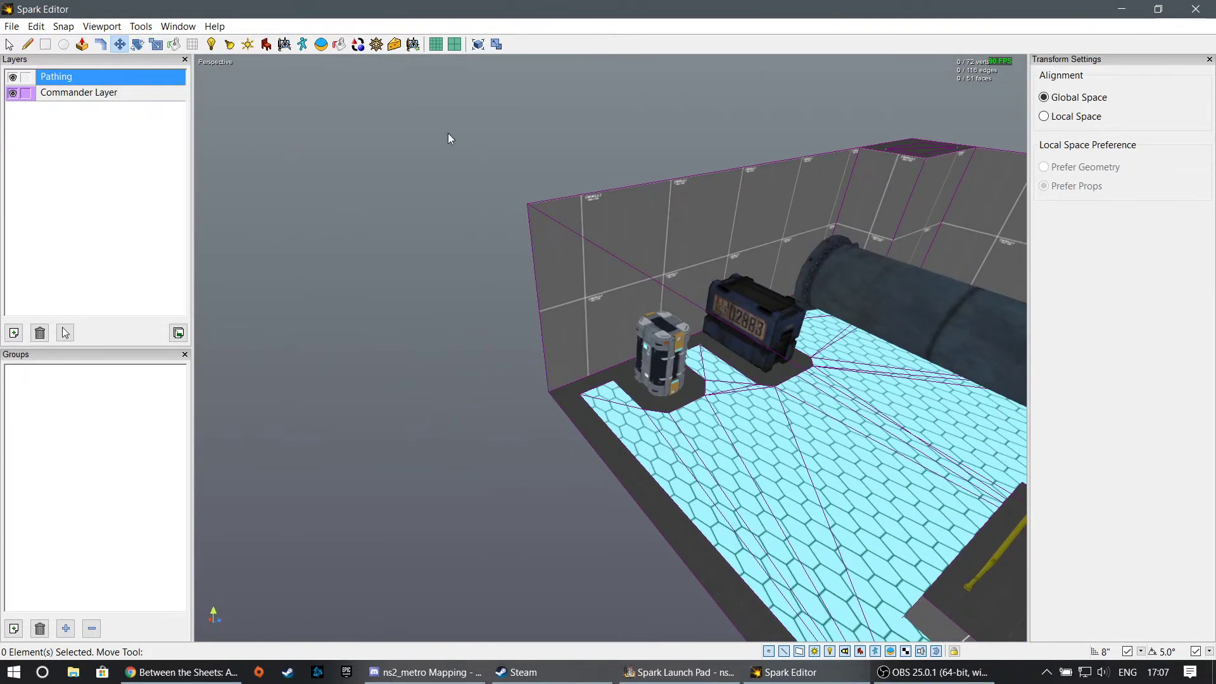
click(377, 50)
click(1132, 83)
middle_drag(986, 195, 1051, 221)
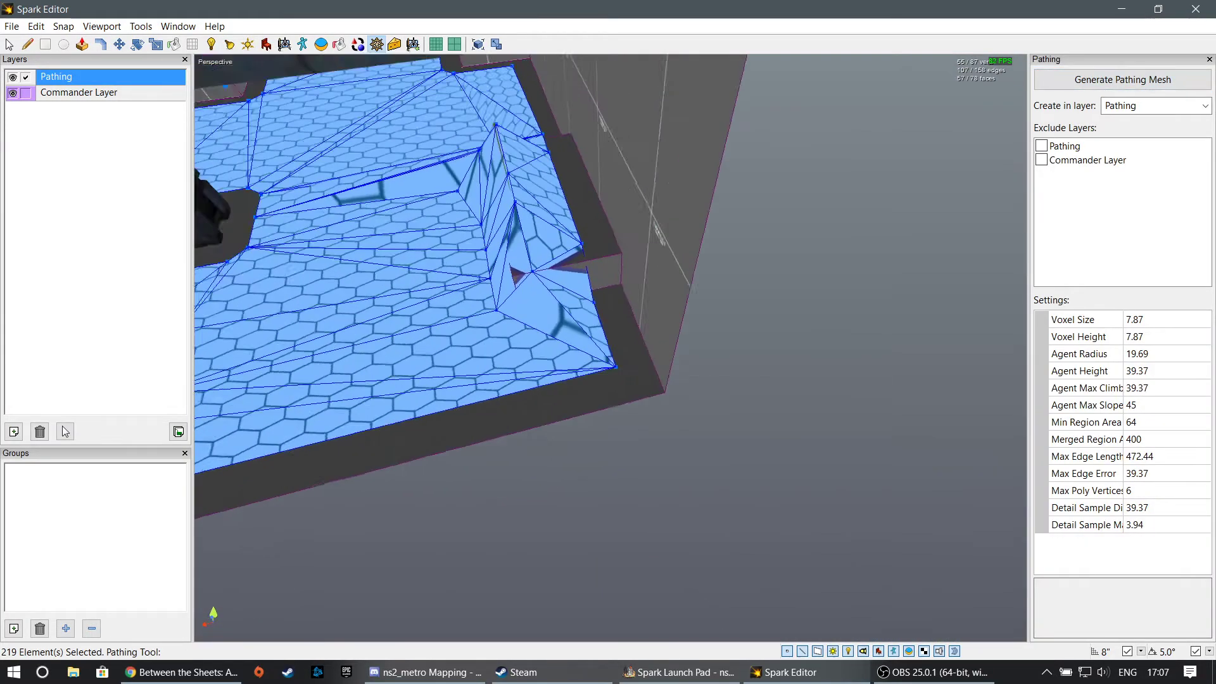
middle_drag(610, 347, 658, 330)
- Select both railings on the box and set their Pathing Walkable property to False
click(11, 46)
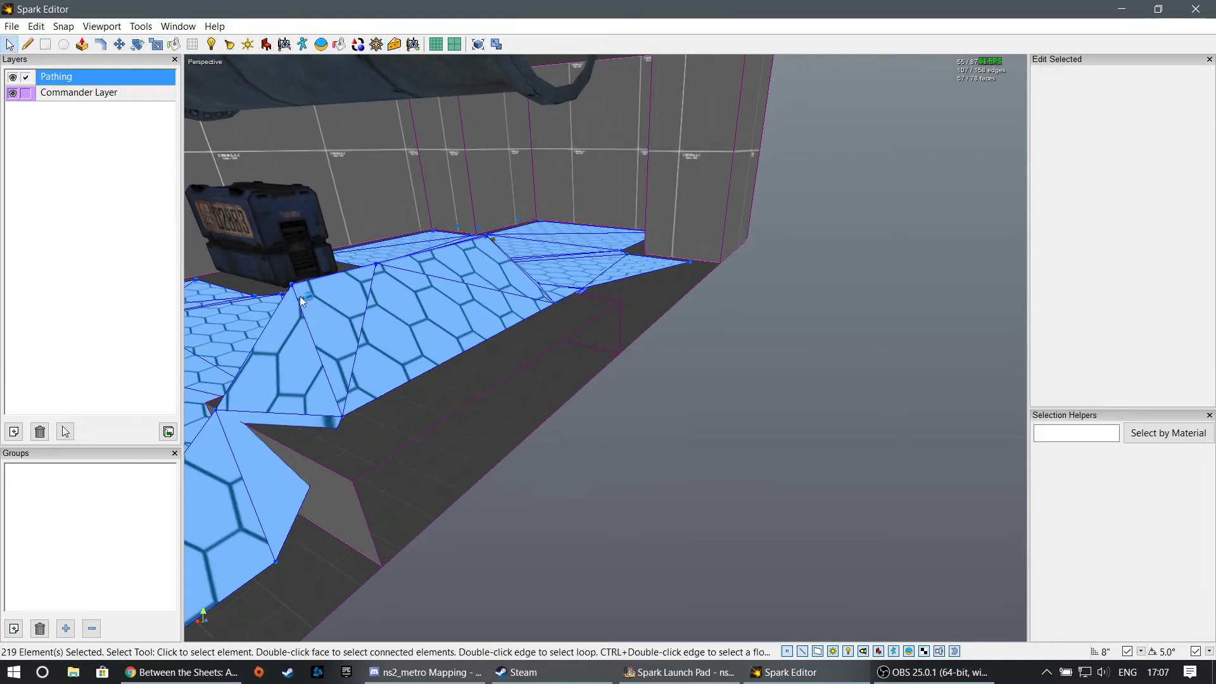
click(692, 454)
middle_drag(692, 453, 716, 443)
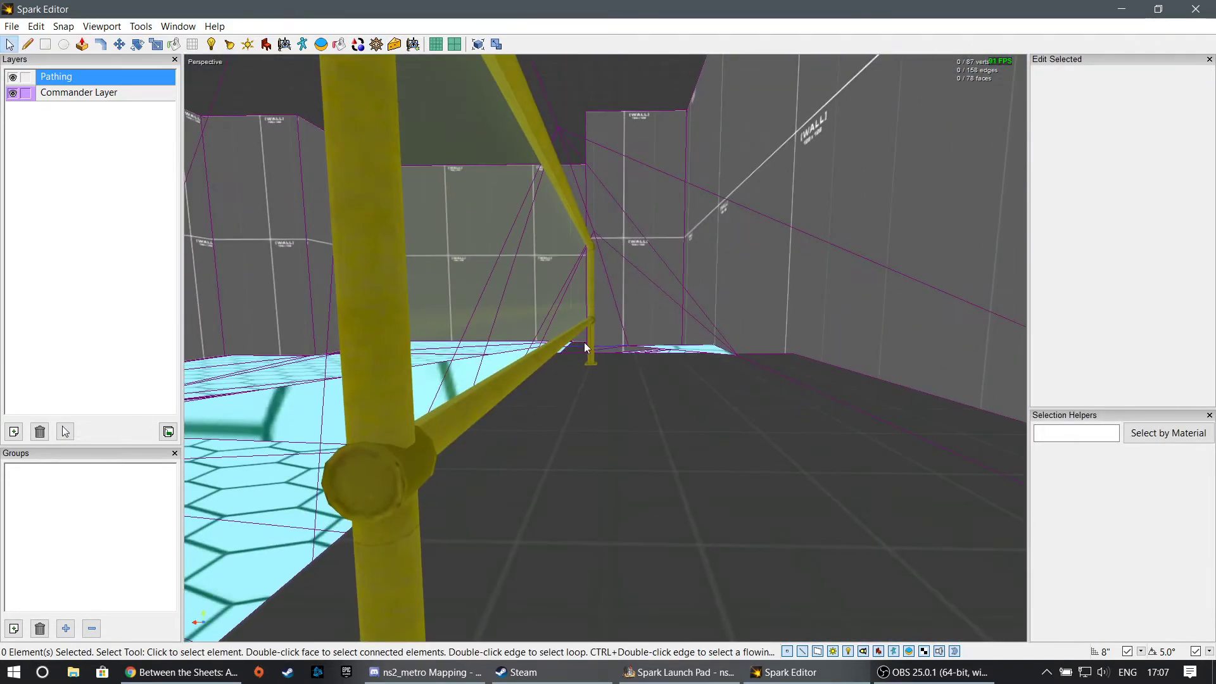
click(590, 315)
shift+click(571, 331)
middle_drag(571, 332, 578, 395)
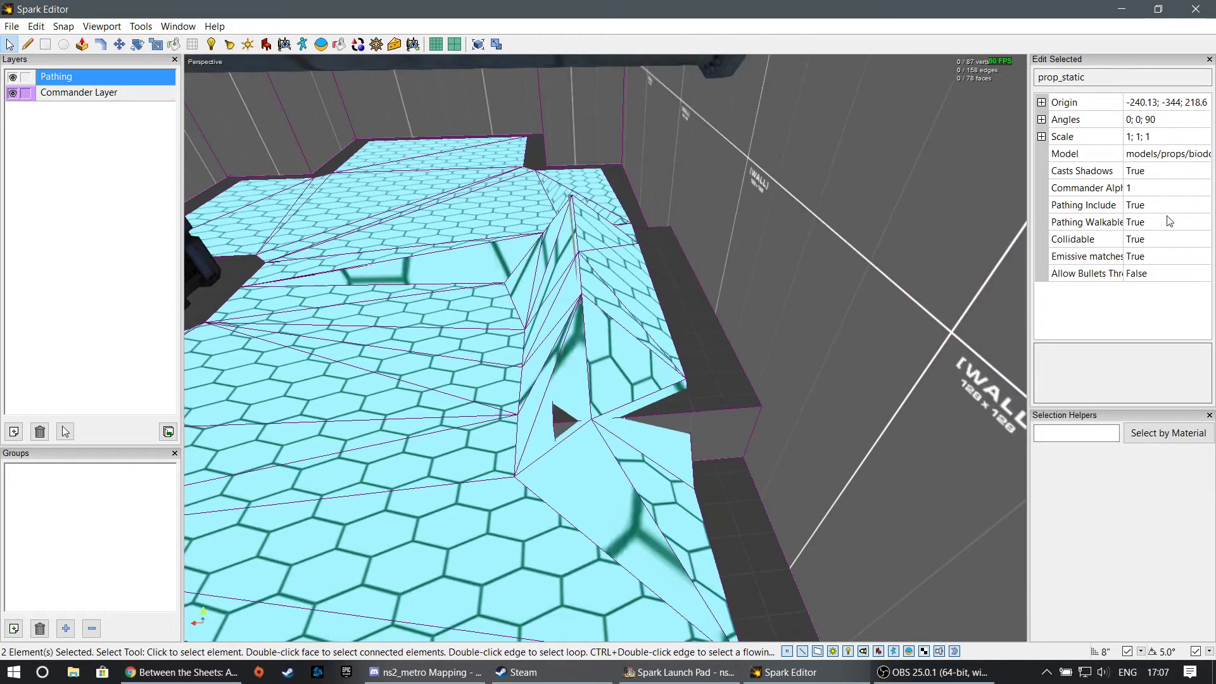
click(1189, 222)
click(1201, 221)
click(1190, 254)
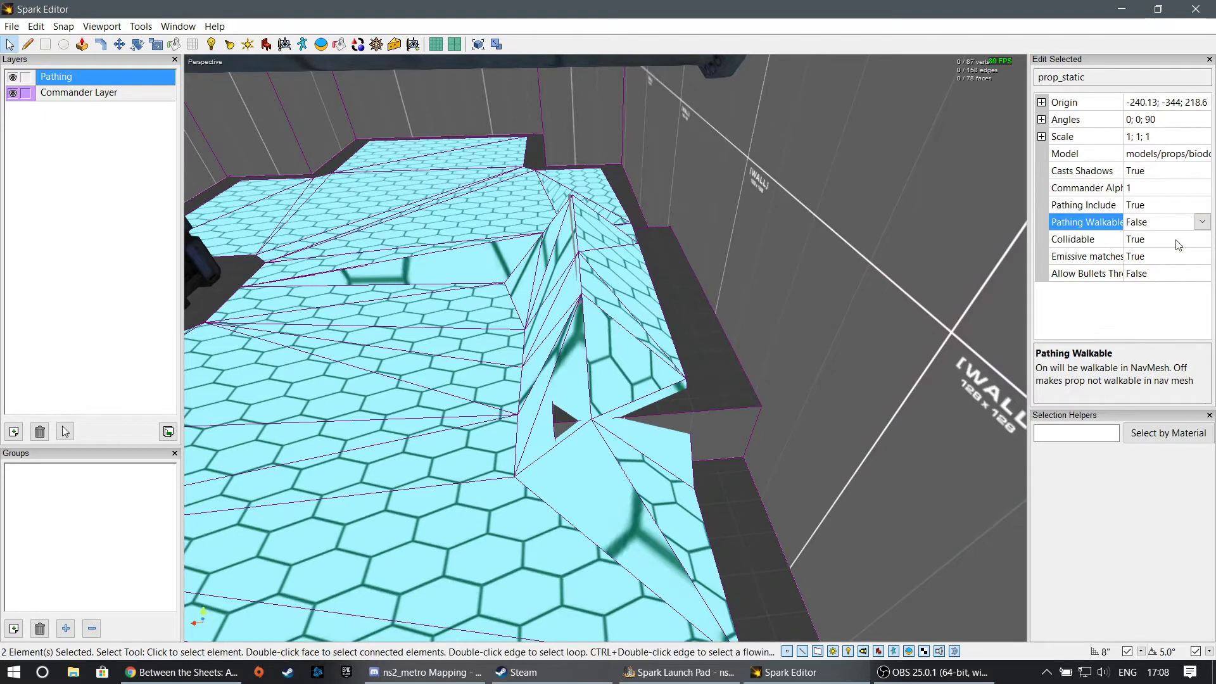
- Regenerate the pathing mesh in the Pathing layer with the non-walkable railings and check the area around the box
scroll(755, 313, down, 5)
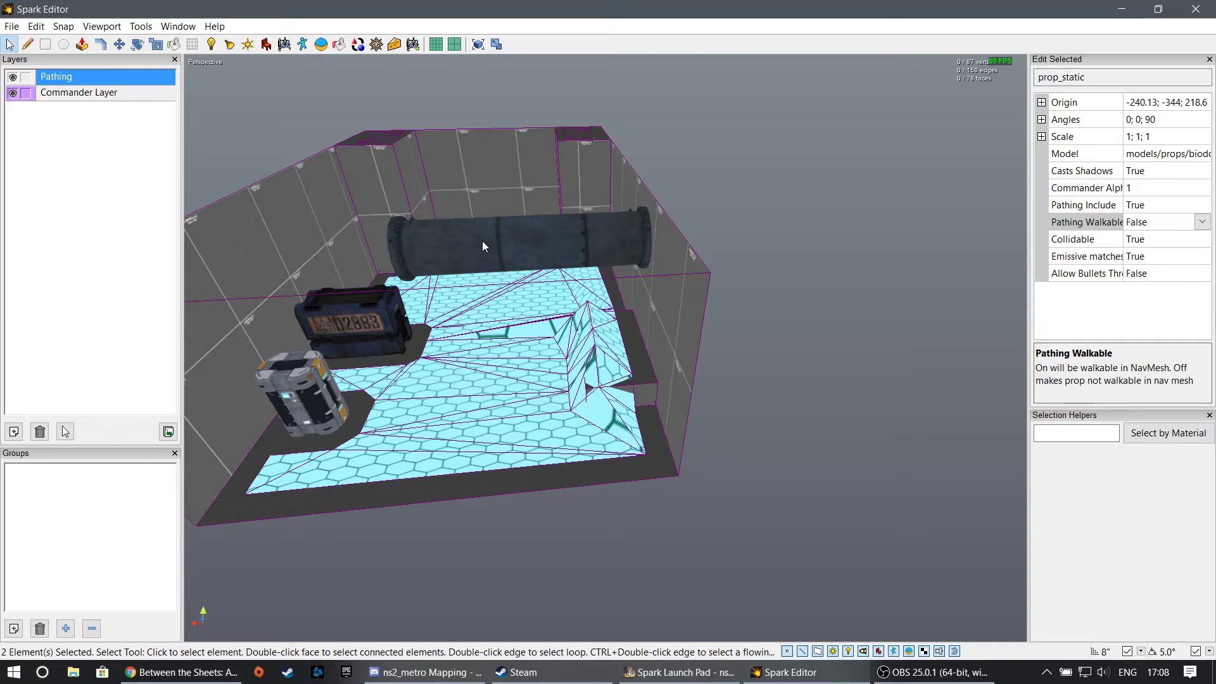
click(376, 43)
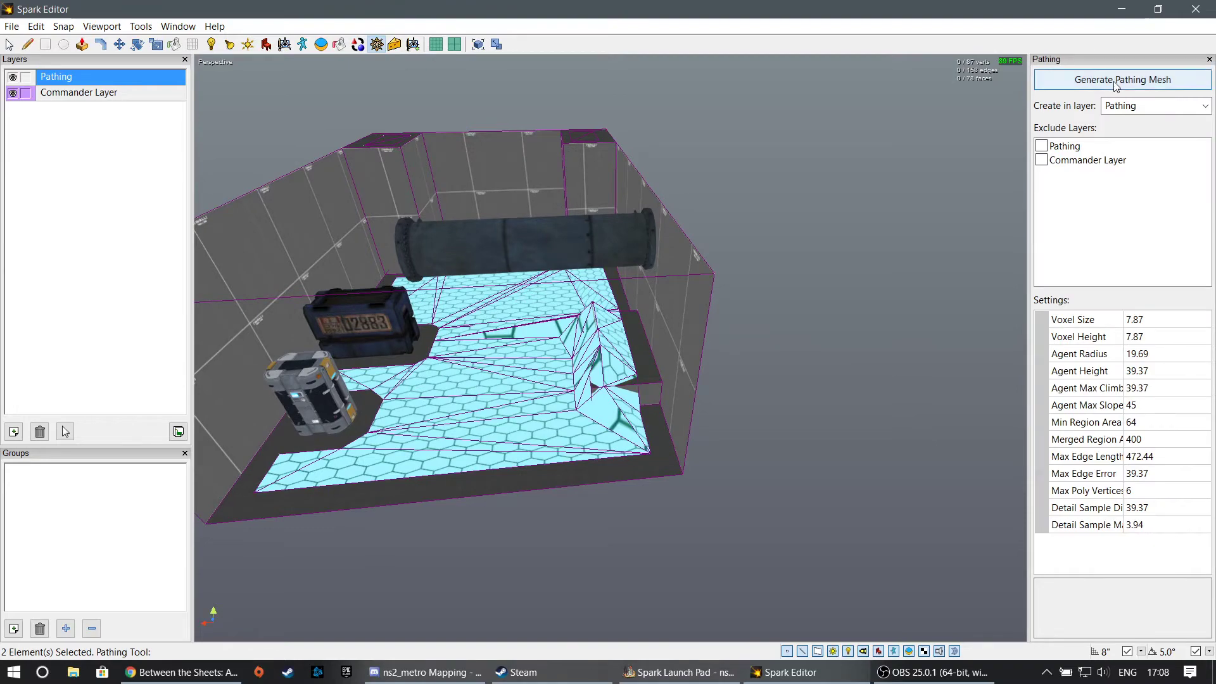
click(1117, 80)
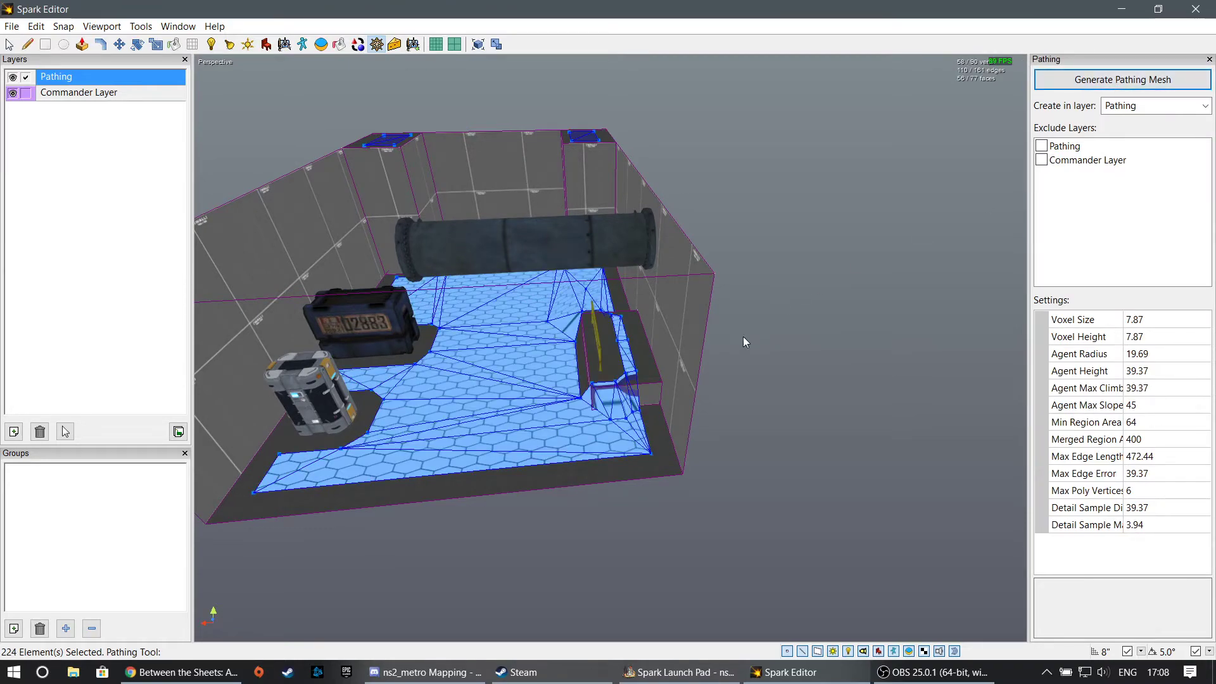
key(w)
right_drag(743, 336, 918, 342)
key(a)
right_drag(544, 346, 610, 348)
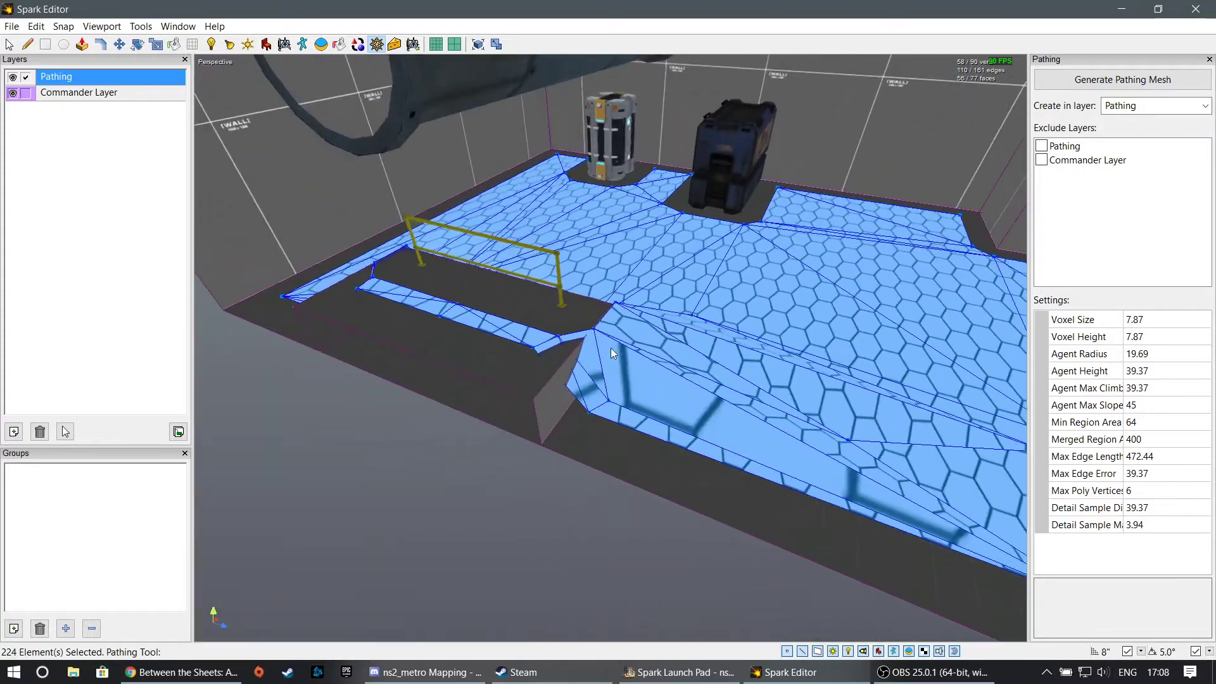
right_drag(625, 436, 626, 506)
right_drag(620, 393, 595, 300)
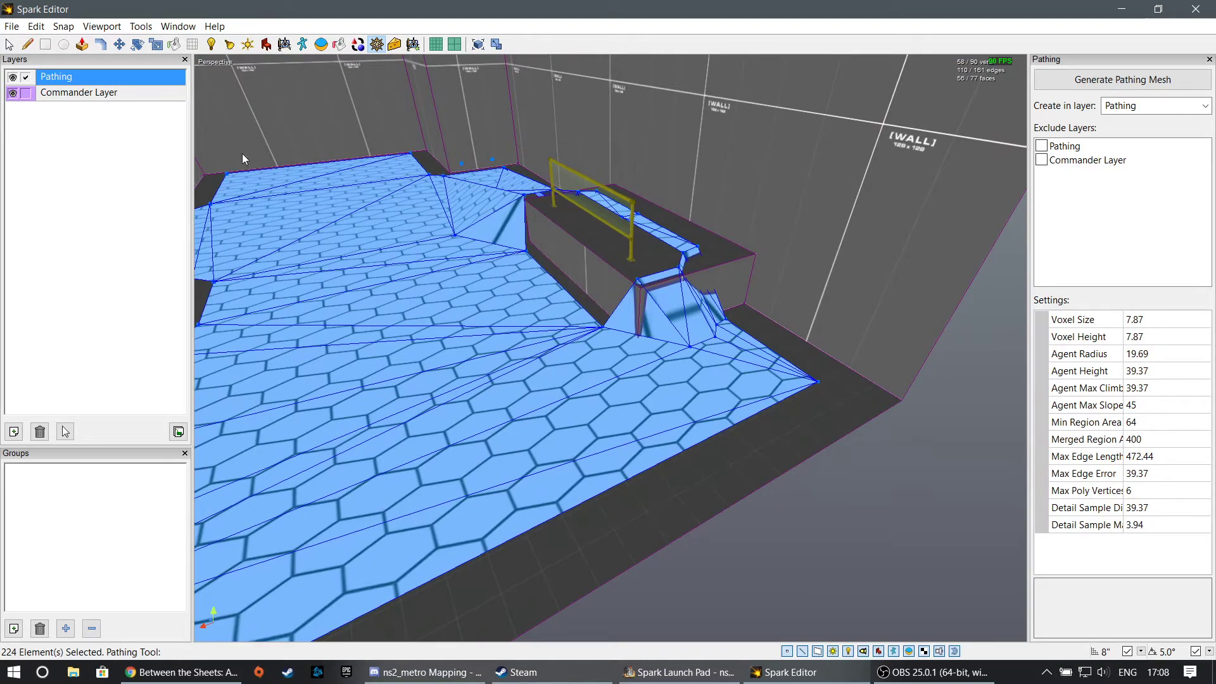
- Examine the pathing properties of the railings and the grey canister, and the mesh around the crates and corner block
click(9, 44)
click(574, 194)
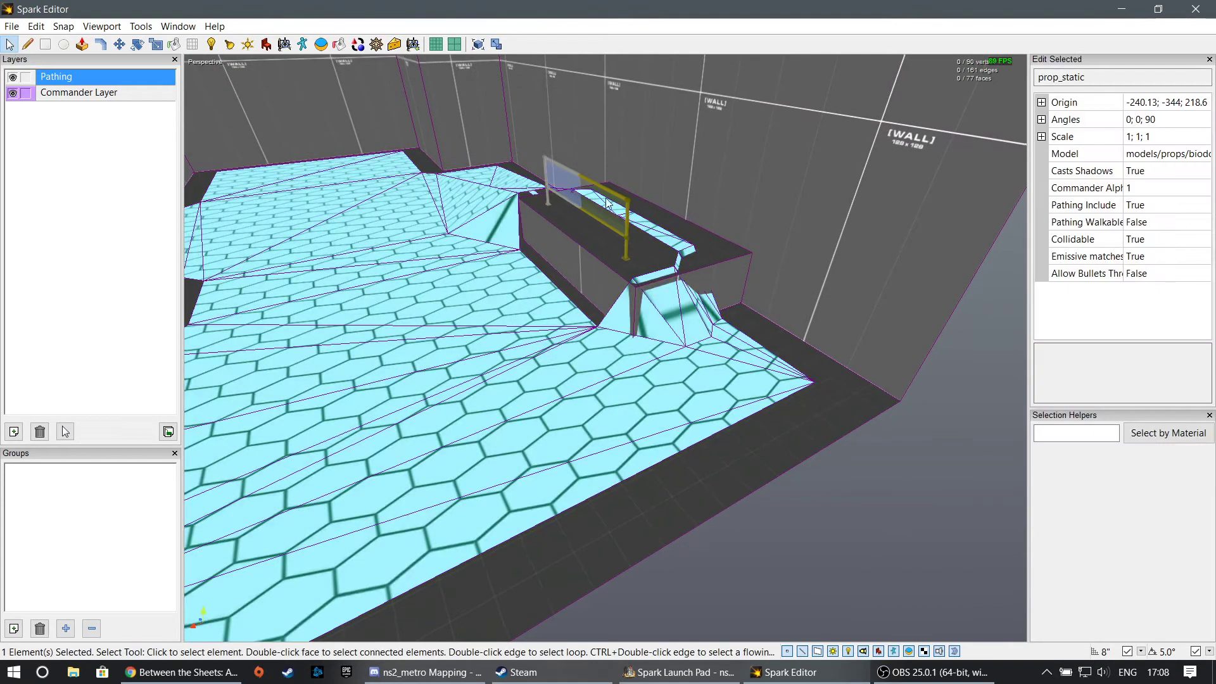
right_drag(641, 256, 606, 348)
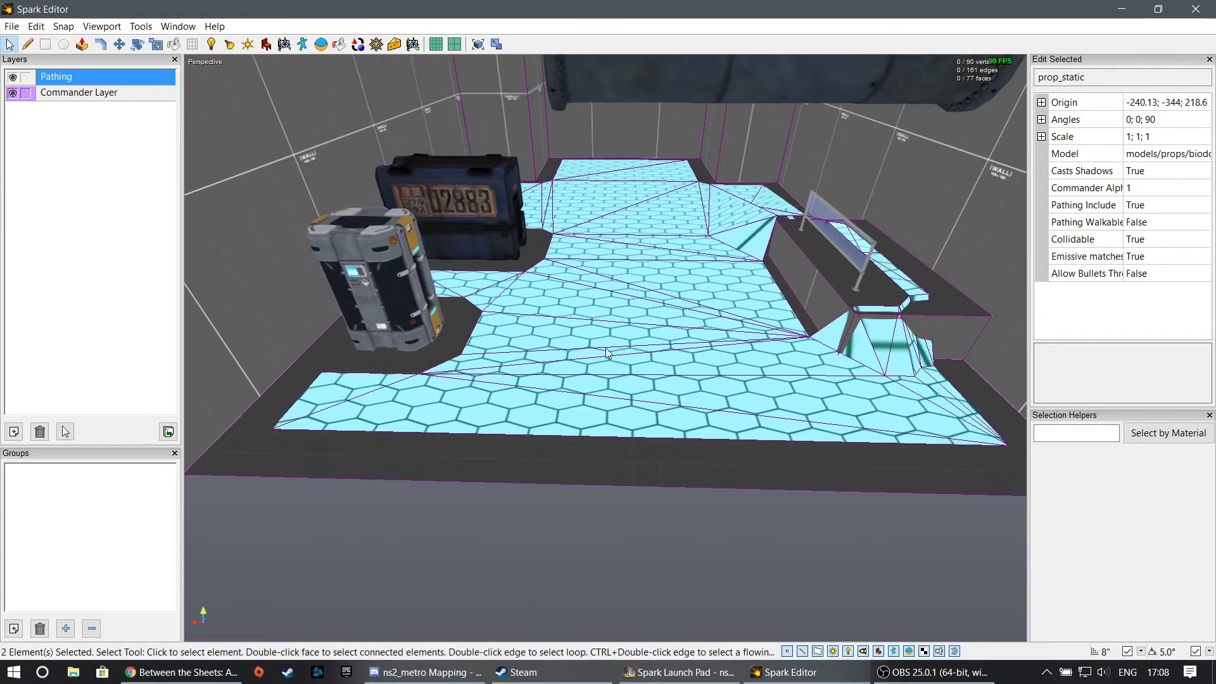
click(394, 297)
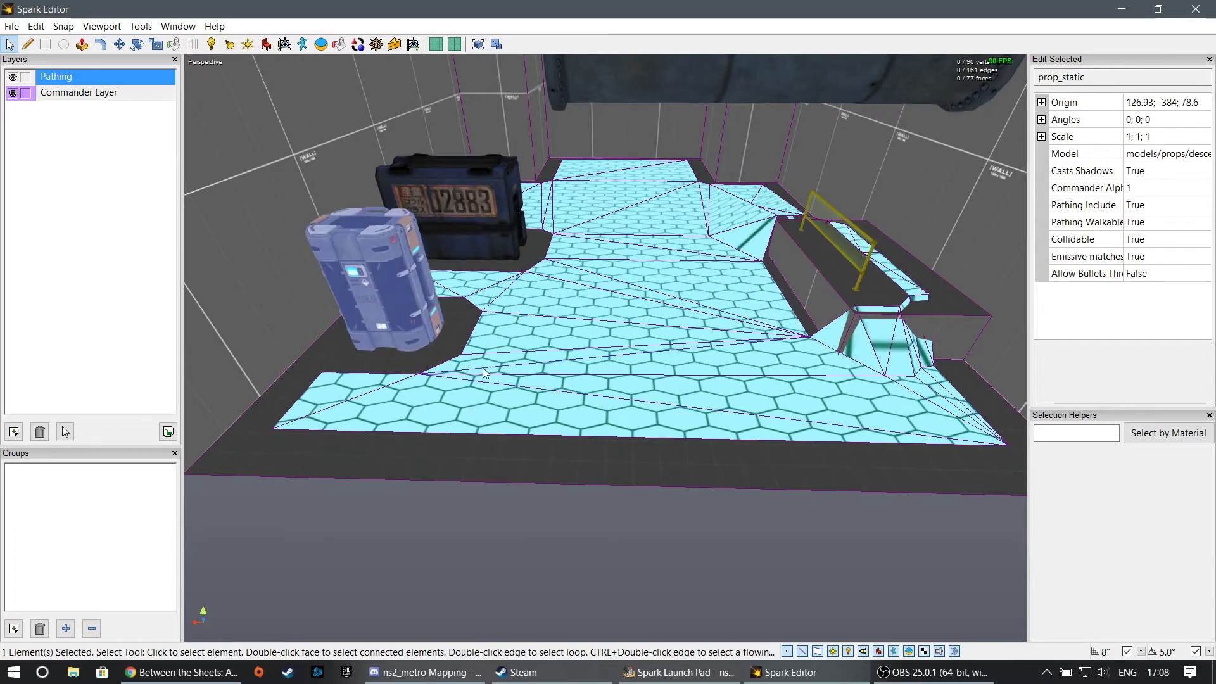
key(s)
right_drag(471, 333, 545, 397)
key(a)
click(545, 397)
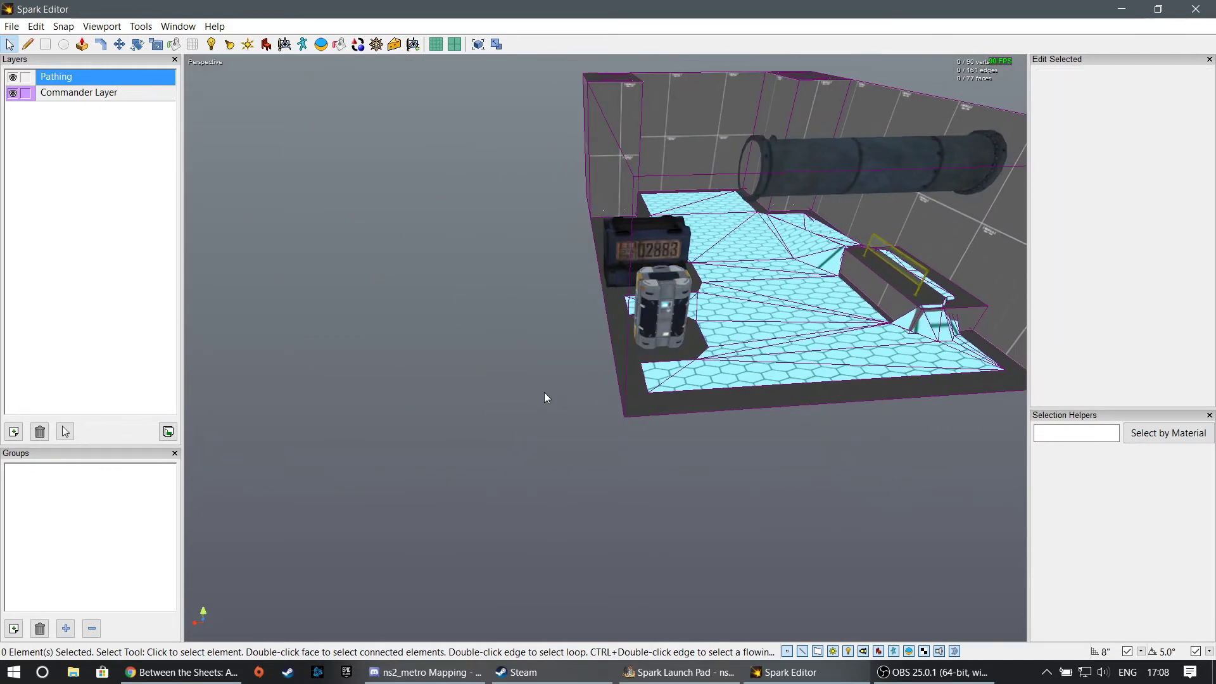
click(680, 316)
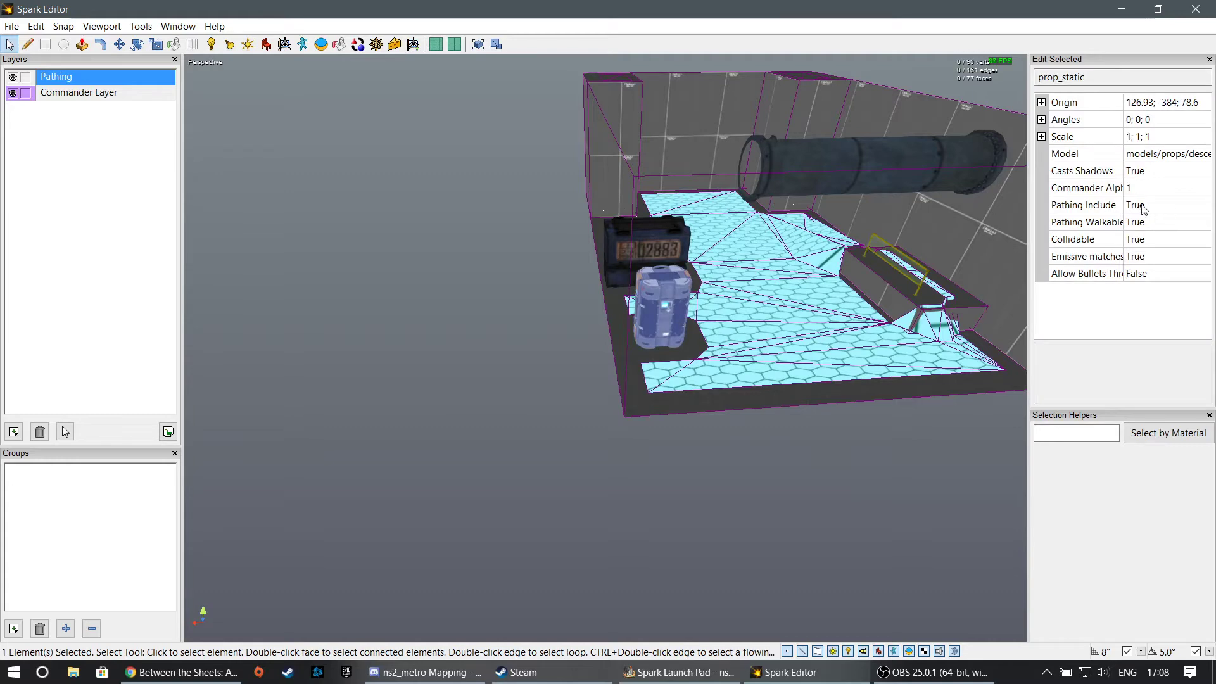
click(402, 442)
key(w)
right_drag(402, 442, 608, 437)
key(a)
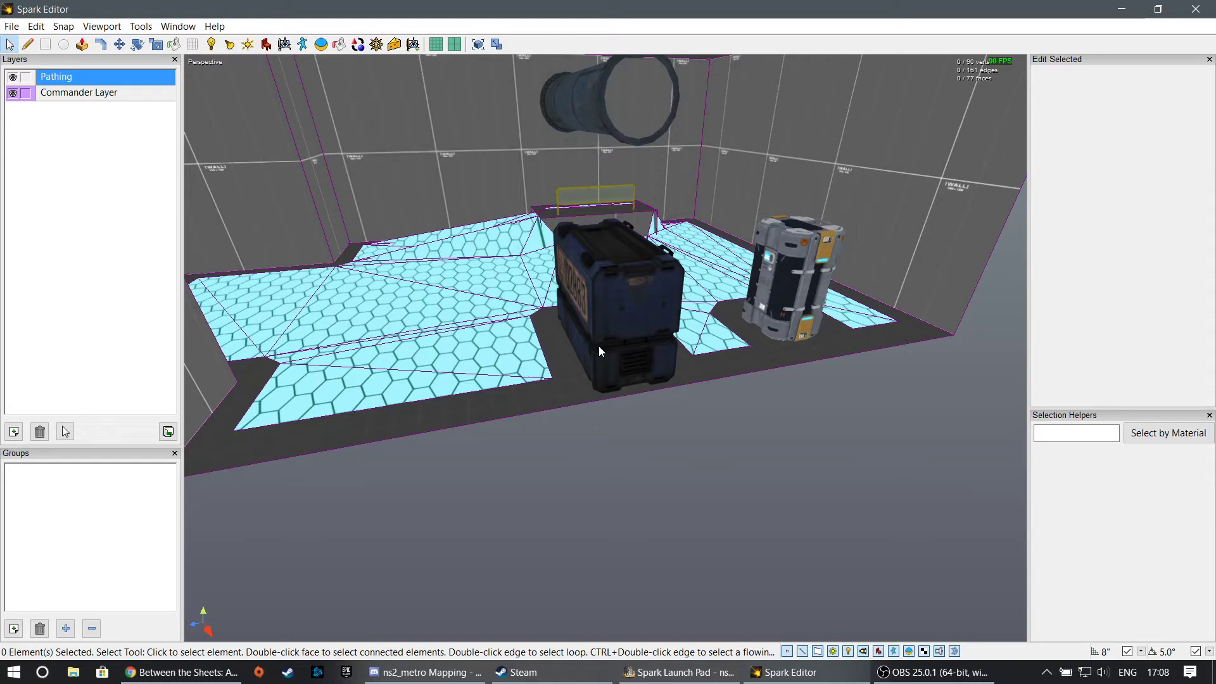
right_drag(515, 435, 617, 390)
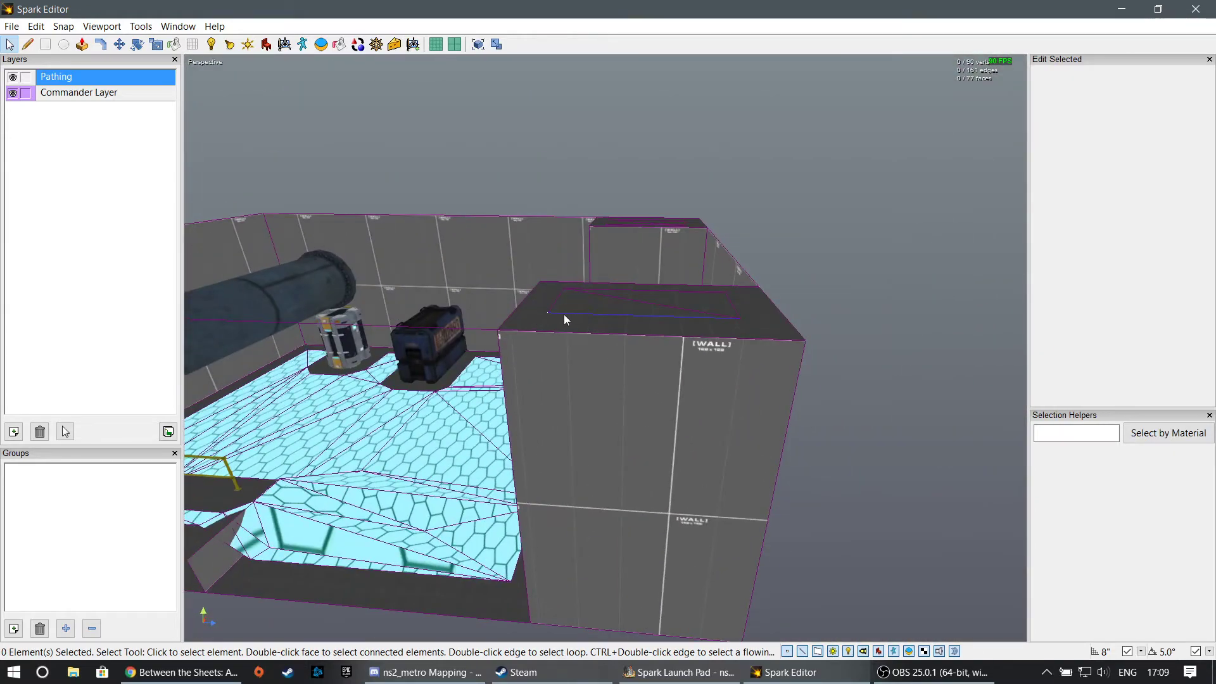
- Select the edge loop of the pathing mesh on top of the corner block to inspect it
right_drag(565, 319, 606, 353)
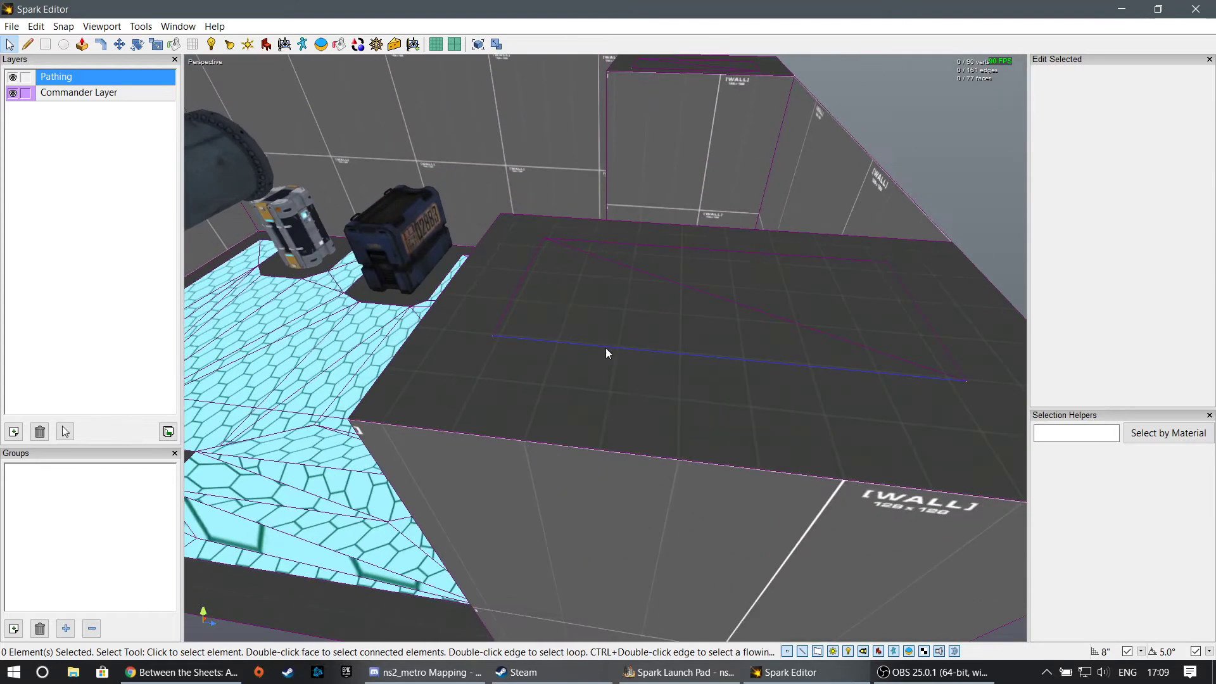
click(568, 341)
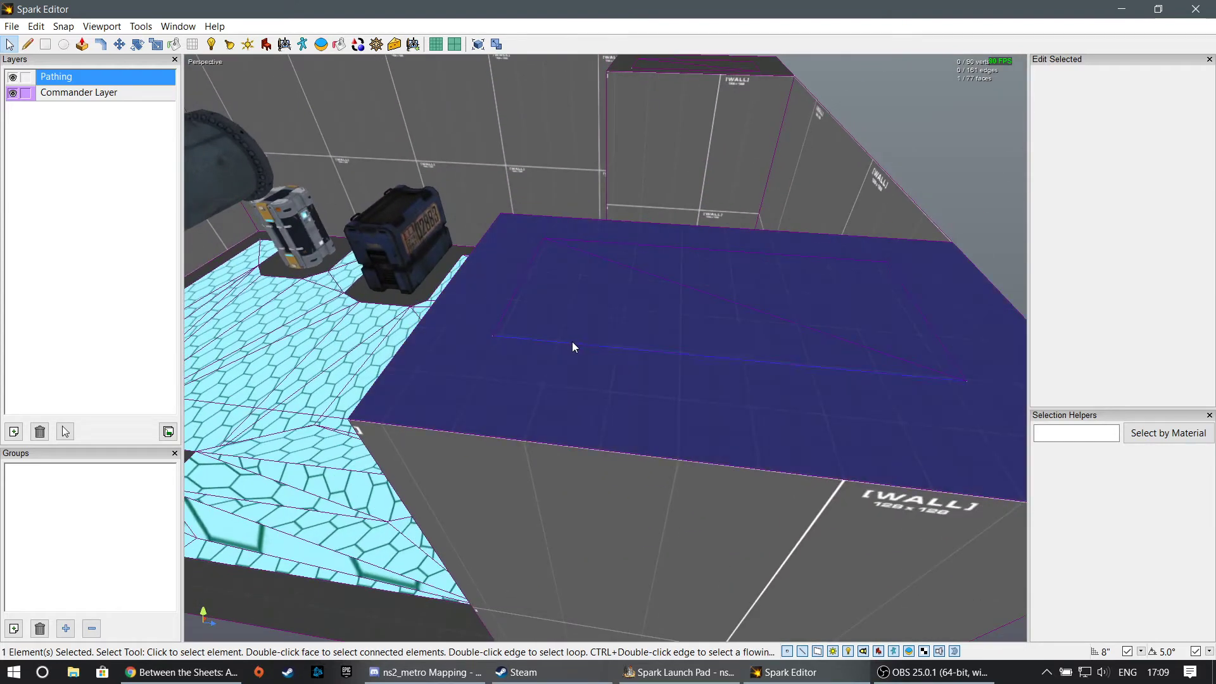
double_click(620, 349)
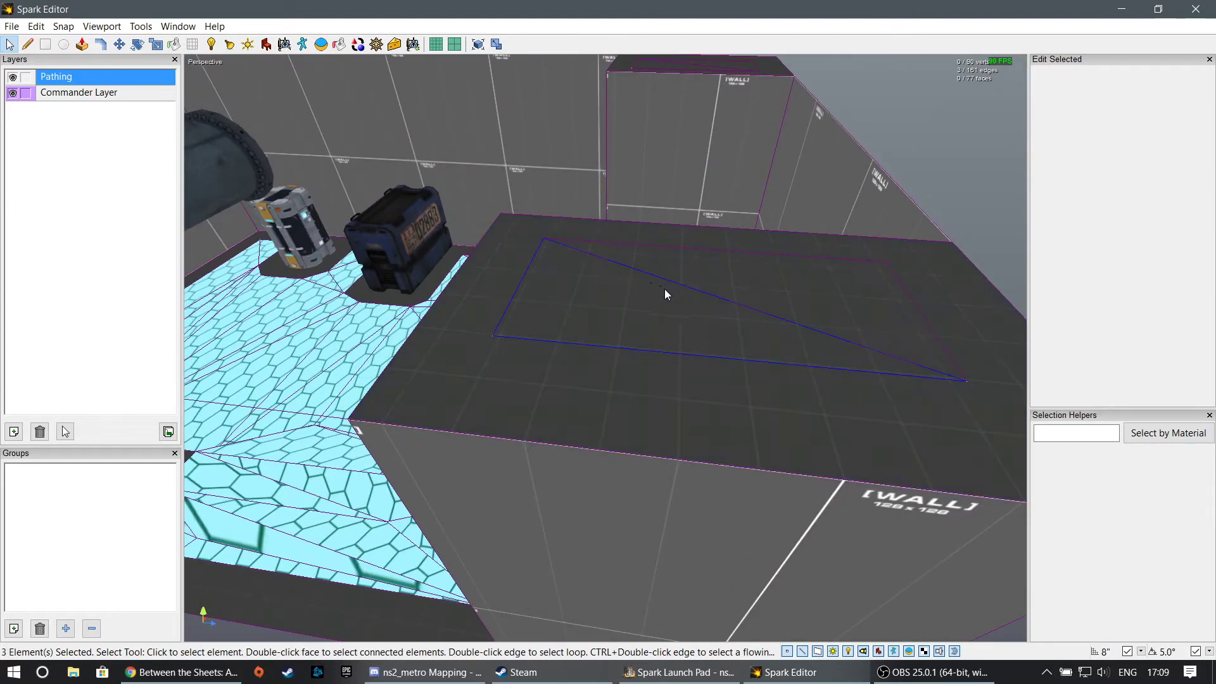
click(65, 431)
- Delete the top face of the corner block to inspect the pathing mesh inside it, and undo the deletion
mouse_move(606, 356)
right_down()
mouse_move(611, 374)
mouse_move(607, 317)
mouse_move(605, 356)
right_up()
click(616, 371)
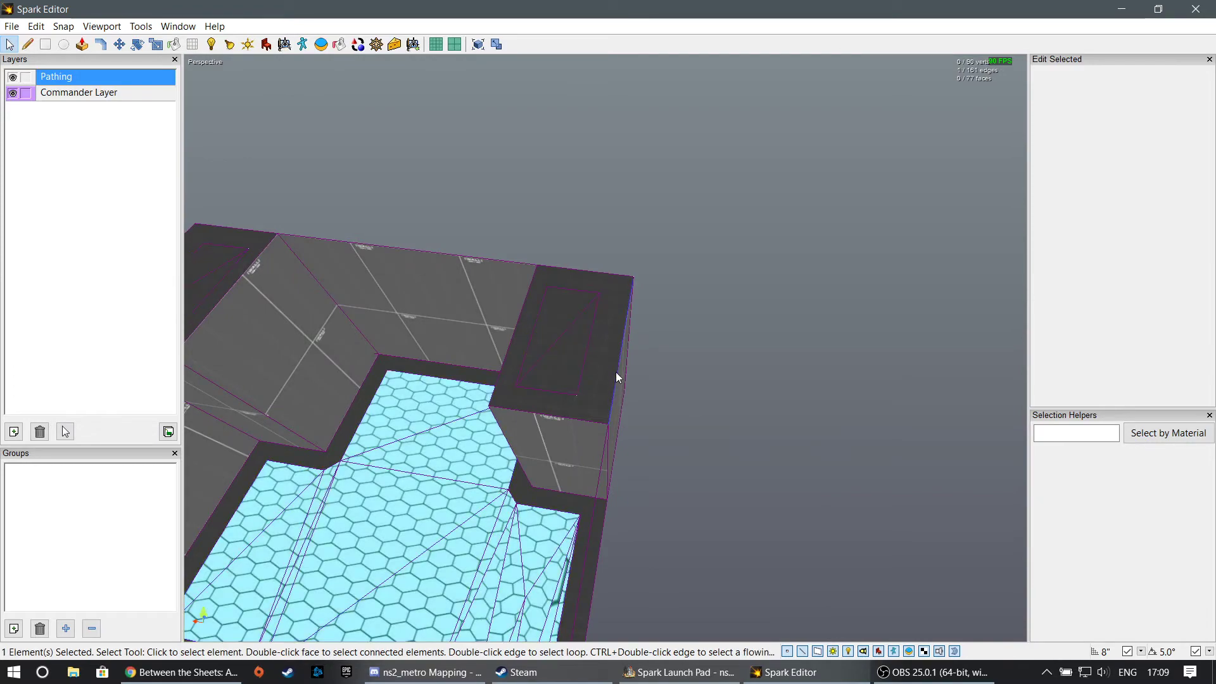
click(599, 375)
key(Delete)
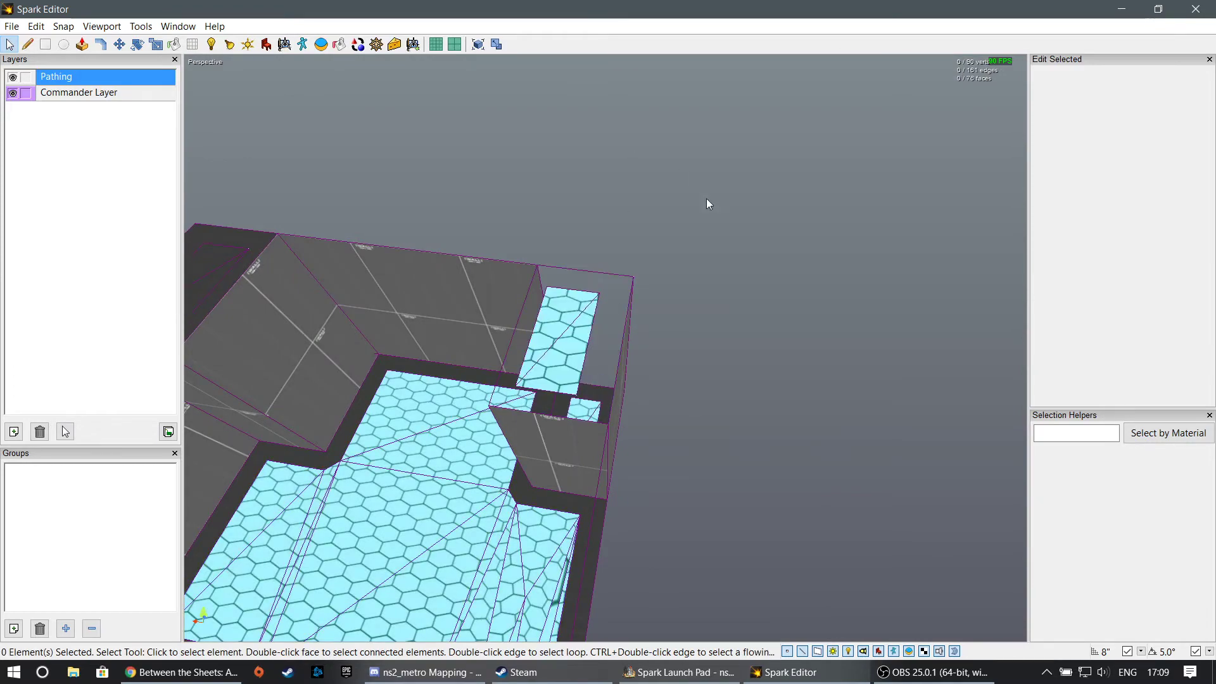
right_drag(709, 279, 605, 347)
key(ctrl+z)
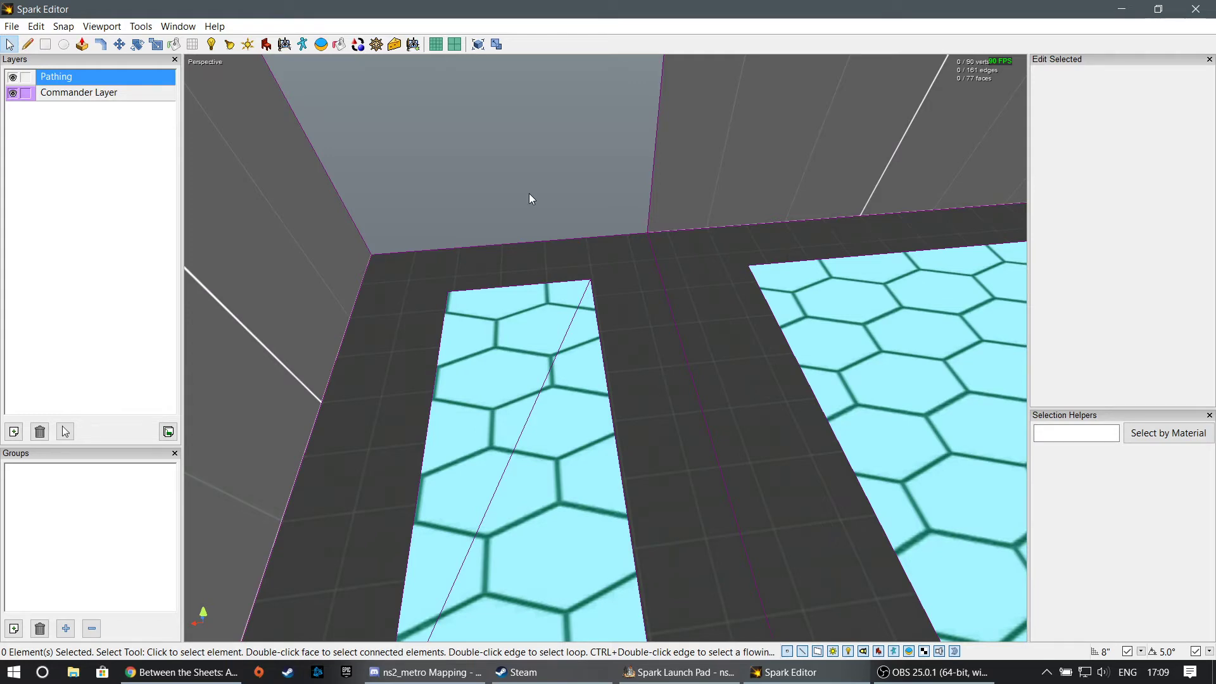
- Examine the pathing mesh around the crate and the grey canister, including the gap between them and the wall
alt+drag(446, 152, 656, 377)
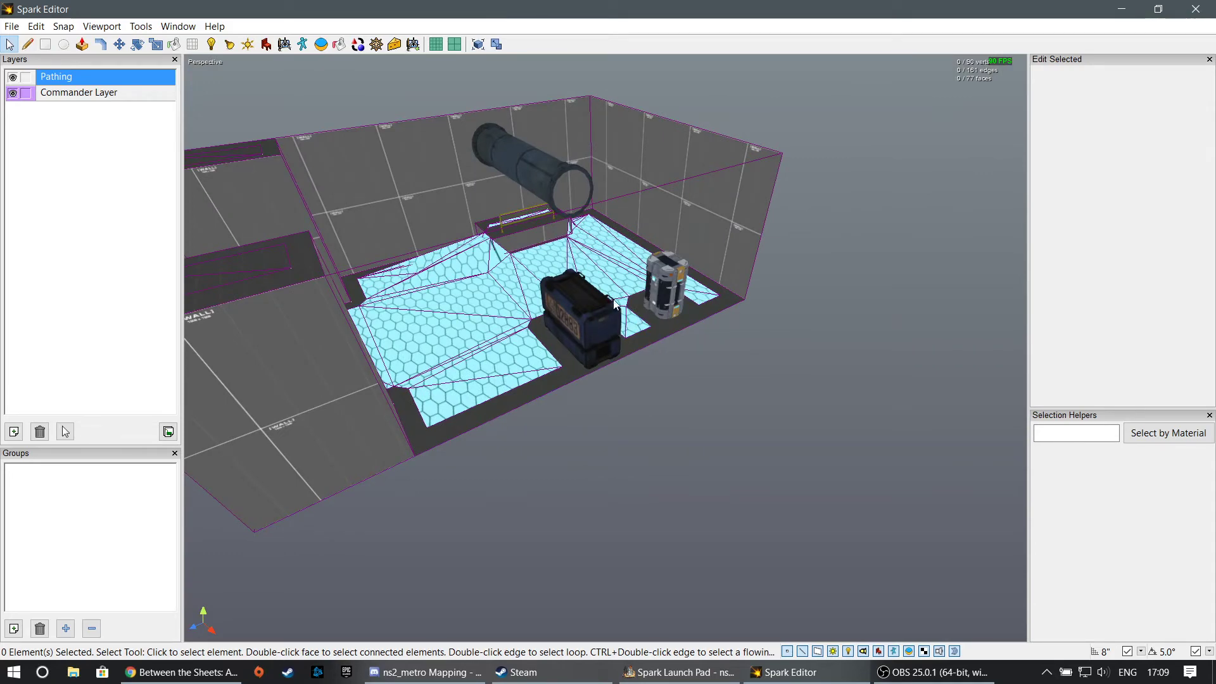
alt+drag(611, 300, 393, 272)
right_drag(605, 348, 575, 319)
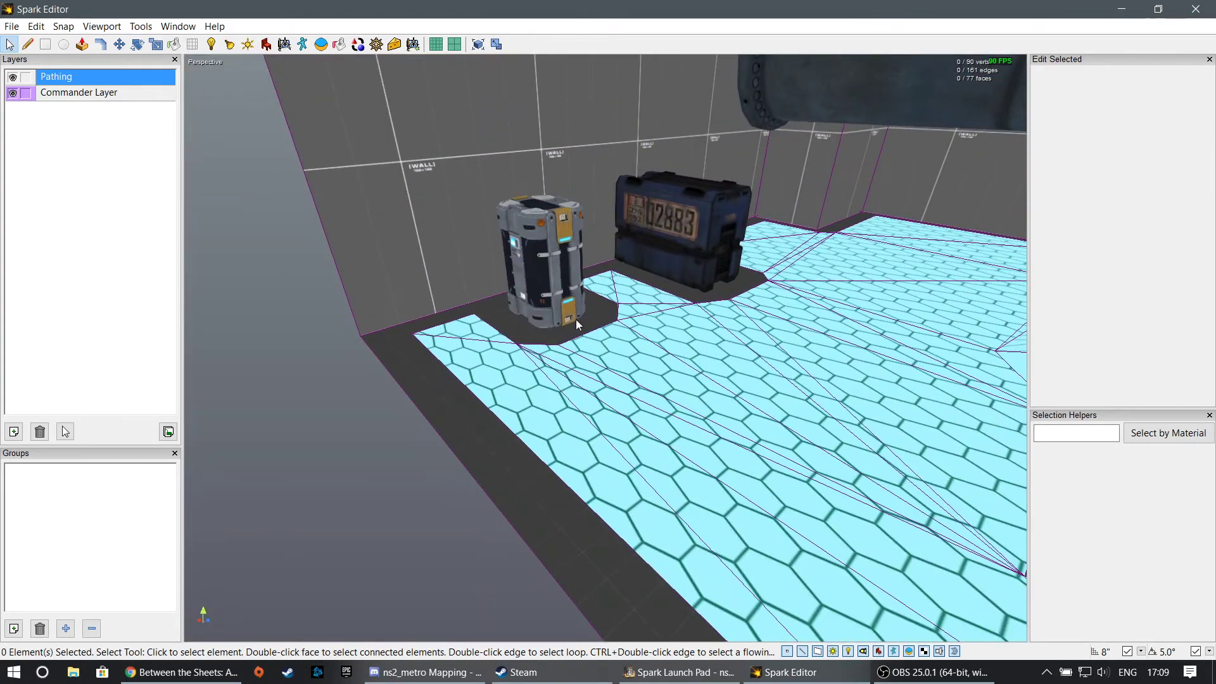
click(547, 276)
click(707, 244)
right_drag(708, 245, 579, 371)
click(579, 371)
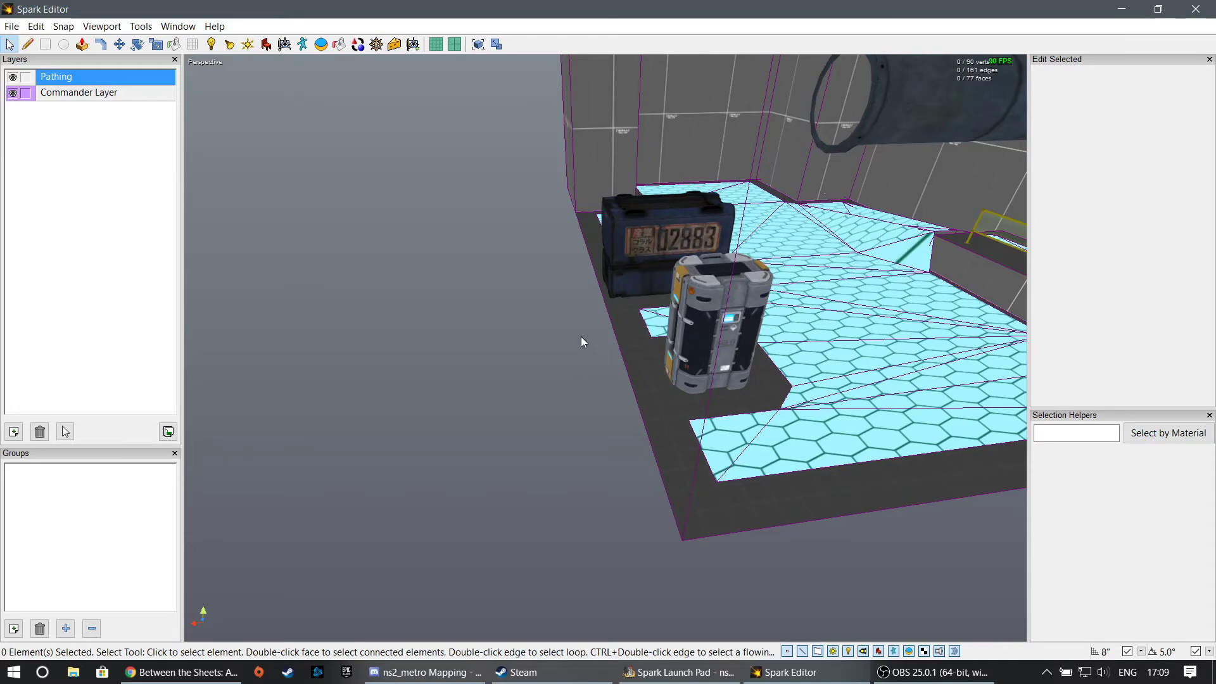
right_drag(580, 337, 605, 347)
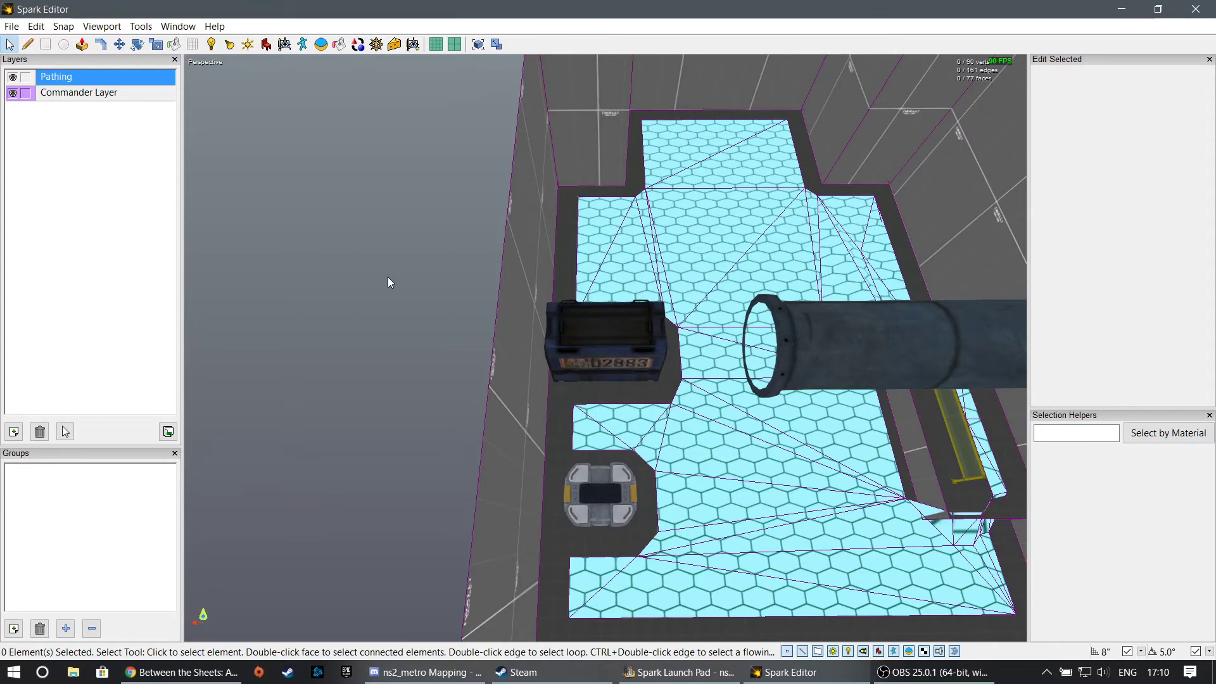
- Draw a rectangle on the floor inside the corner block around the isolated mesh patch and assign its face to the Commander Layer
right_drag(388, 276, 679, 352)
click(712, 441)
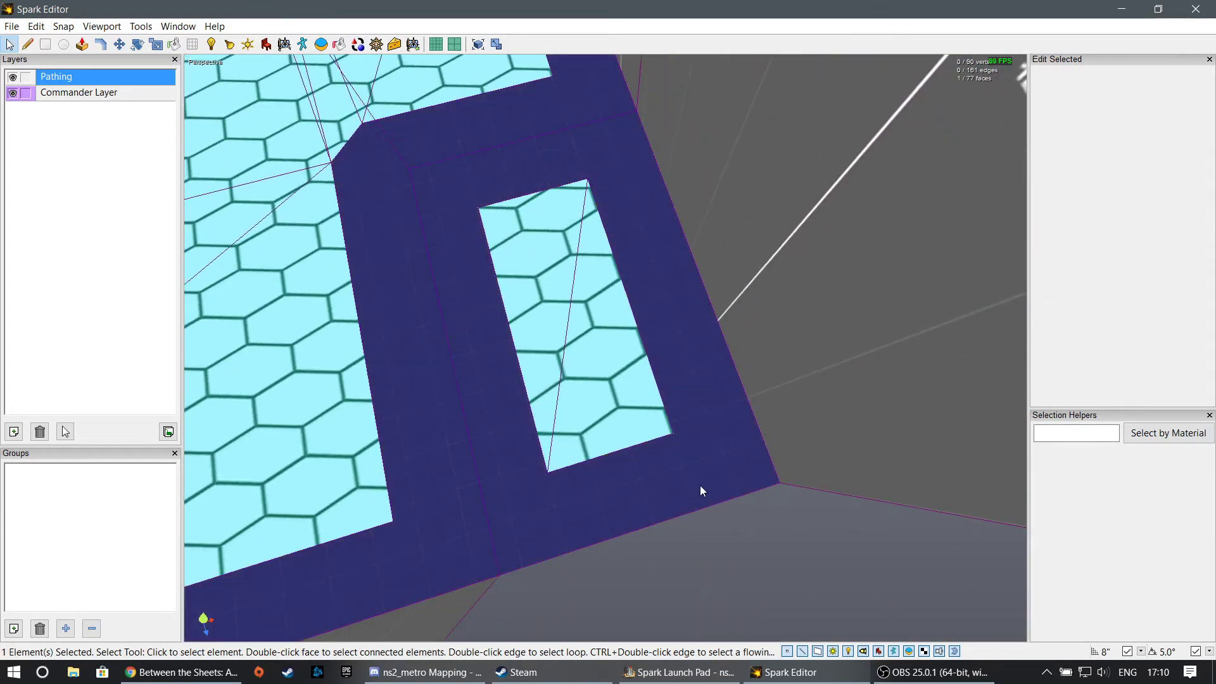
click(45, 45)
right_drag(481, 244, 705, 347)
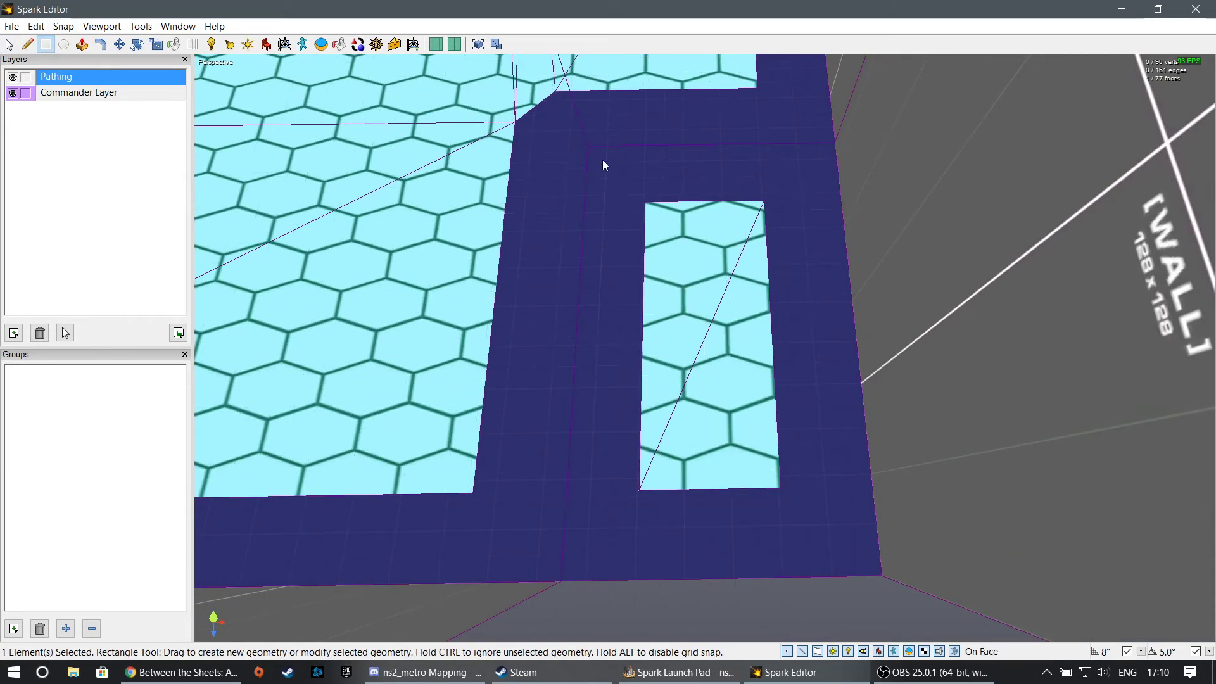
drag(603, 159, 856, 551)
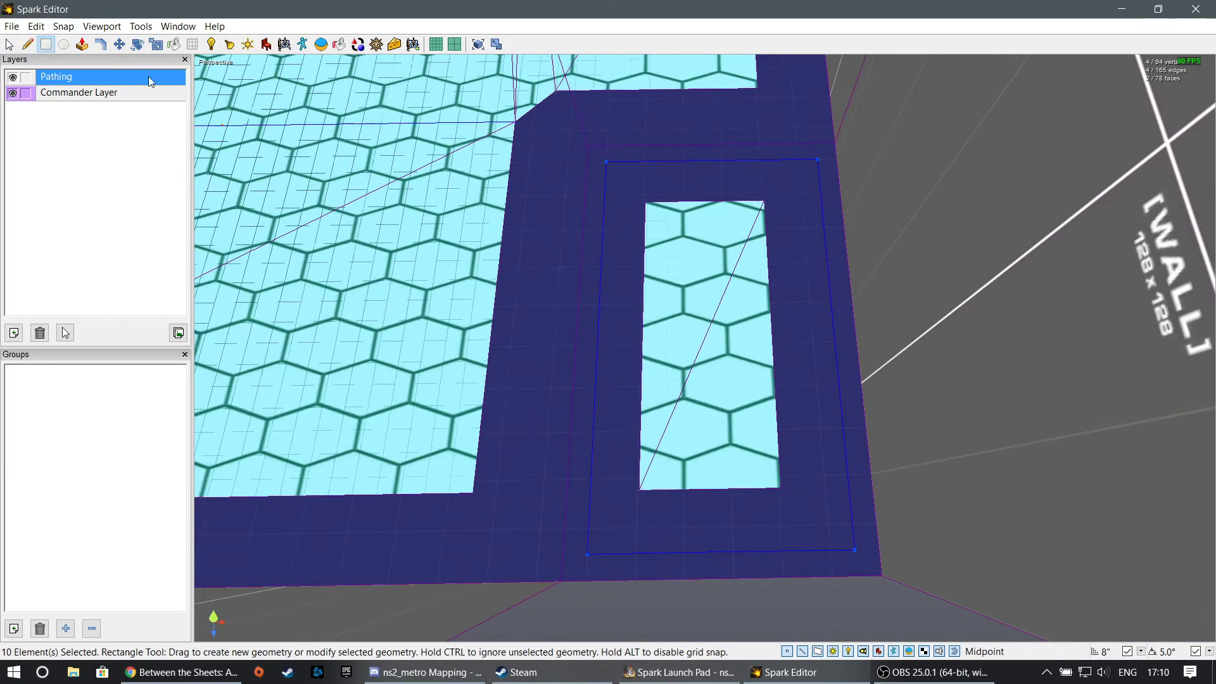
click(8, 44)
click(542, 246)
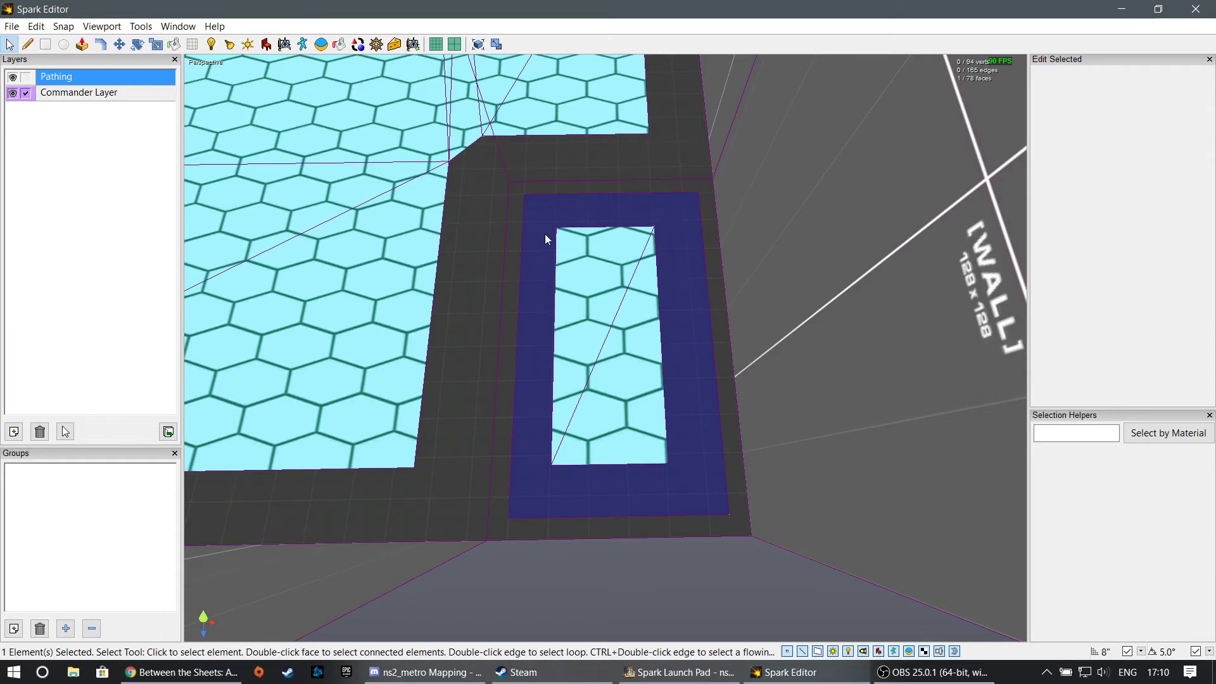
- Regenerate the pathing mesh in the Pathing layer with the Commander Layer excluded
right_drag(544, 233, 481, 228)
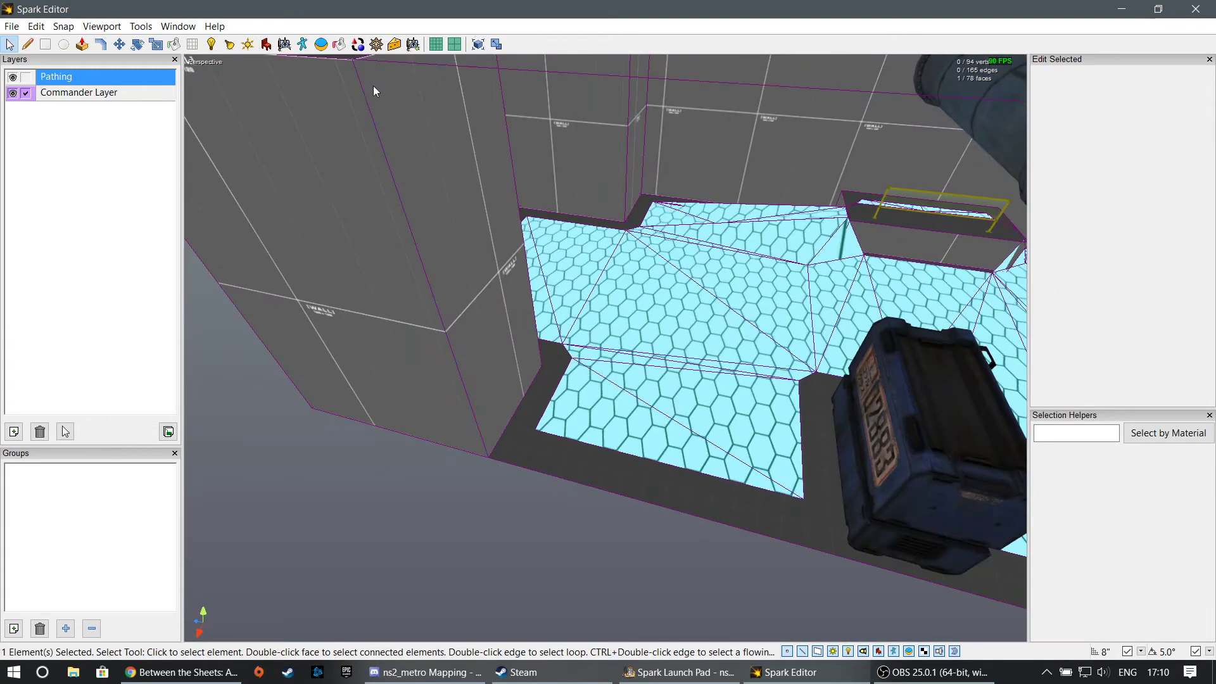
click(376, 43)
click(1042, 161)
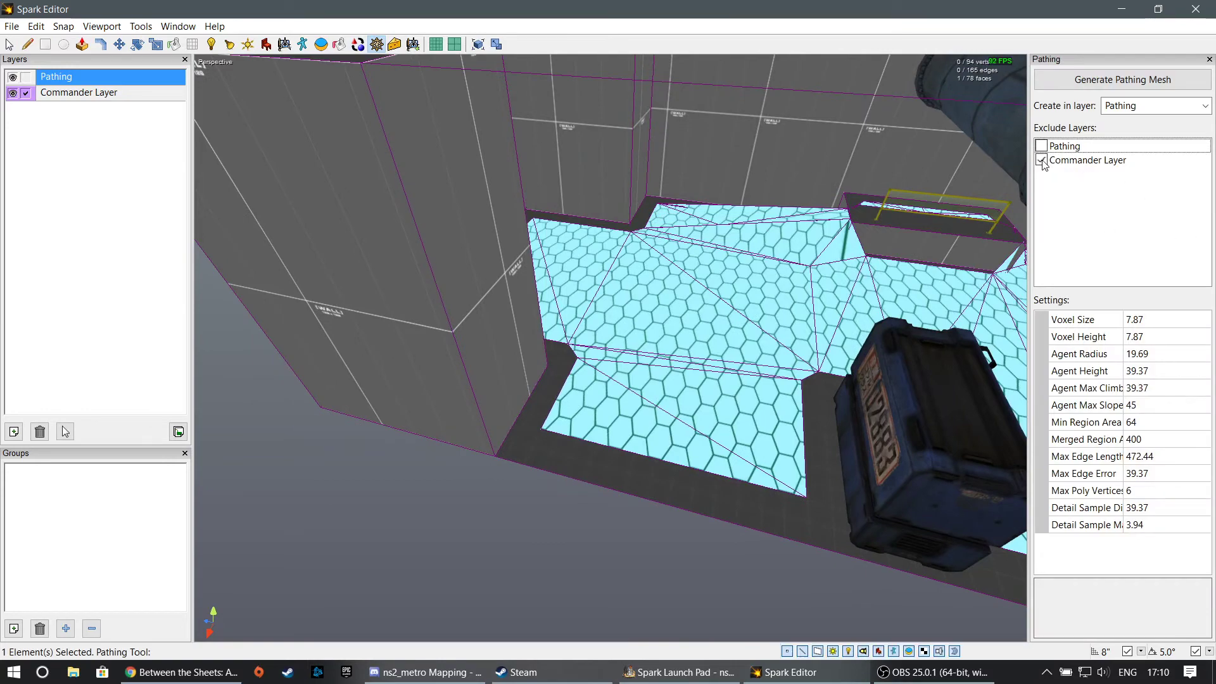
right_drag(602, 339, 871, 256)
click(1113, 82)
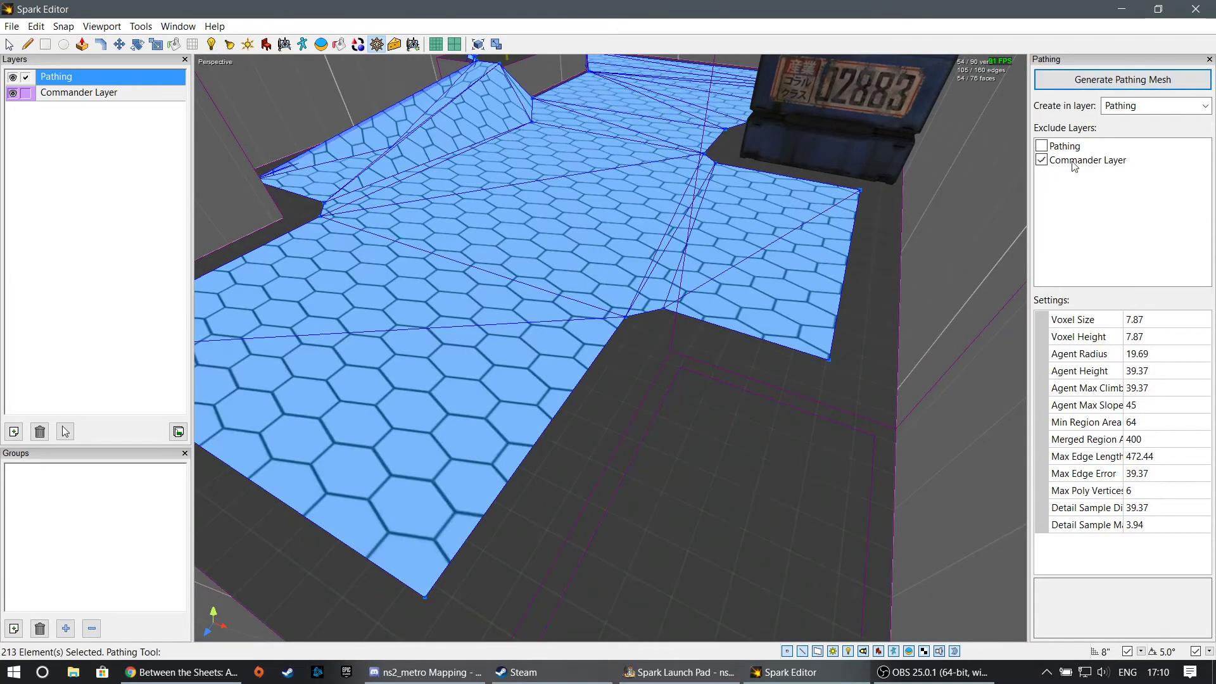
- Deselect the regenerated pathing mesh and examine its coverage of the corner blocks, railing box, crate and canister
right_drag(678, 317, 494, 272)
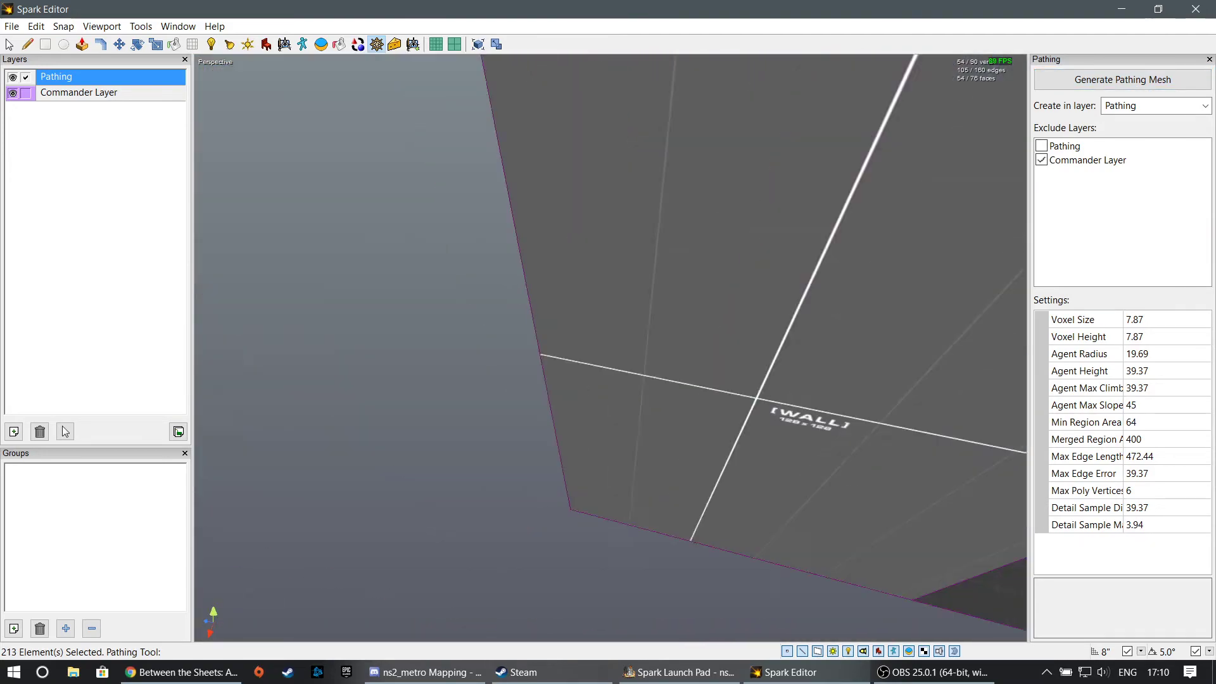
right_drag(610, 348, 380, 405)
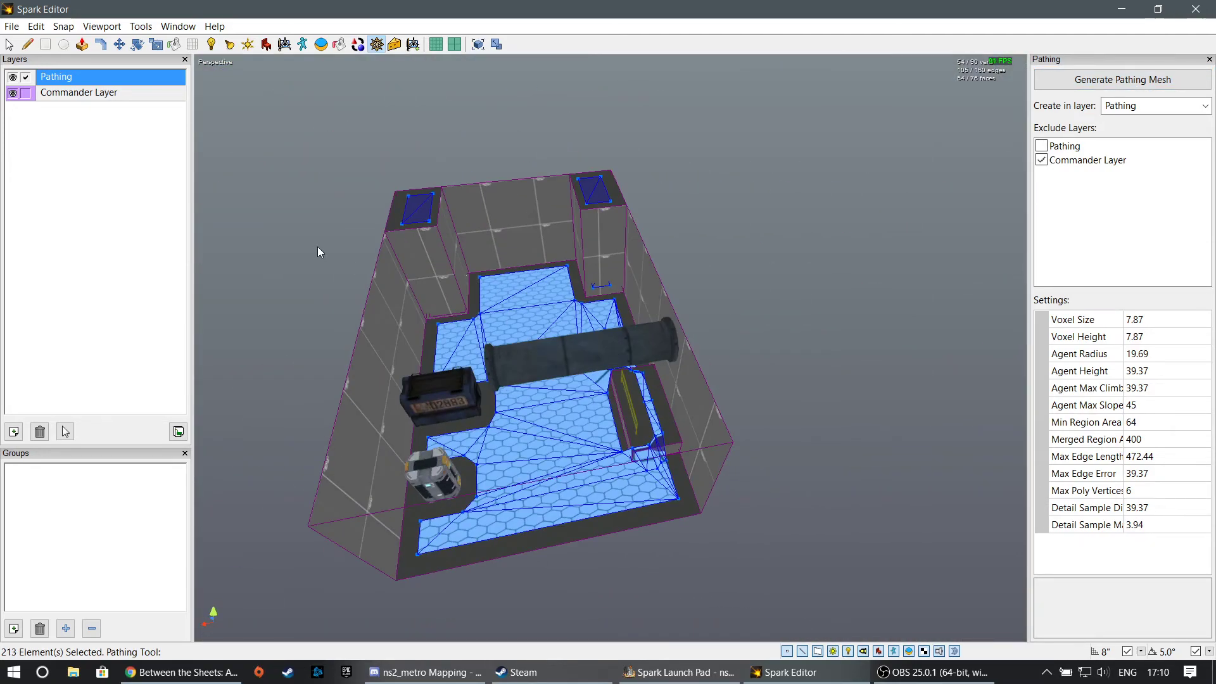
click(5, 48)
click(712, 298)
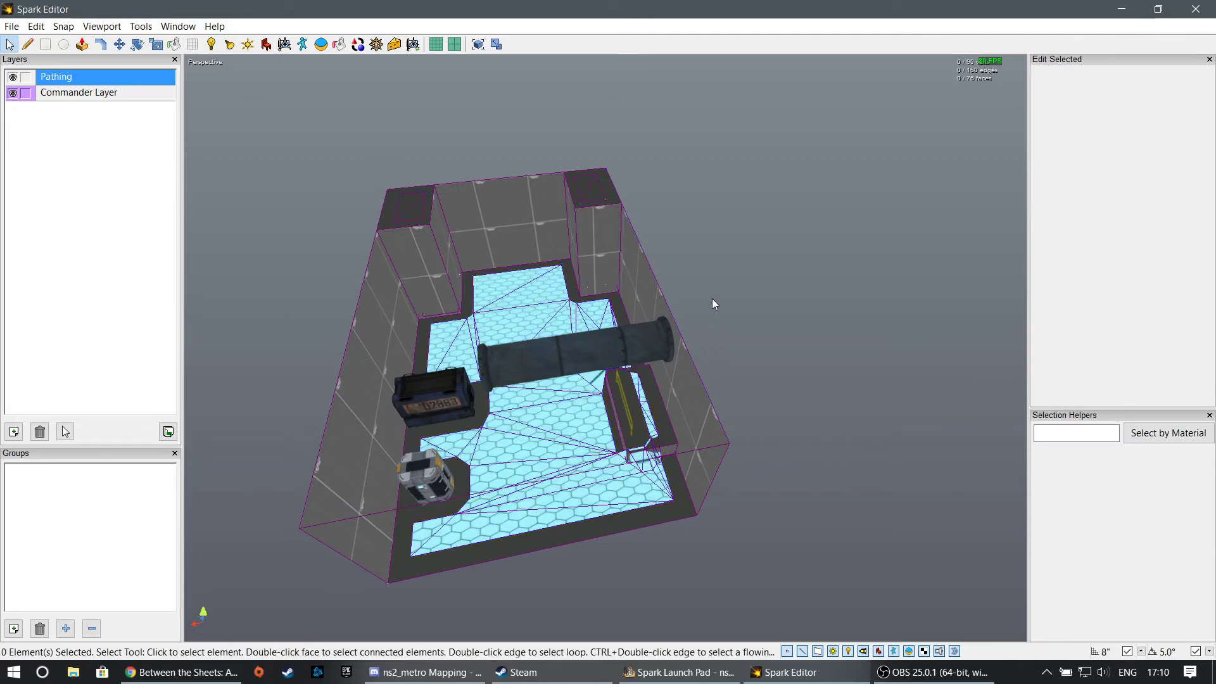
right_drag(711, 298, 823, 235)
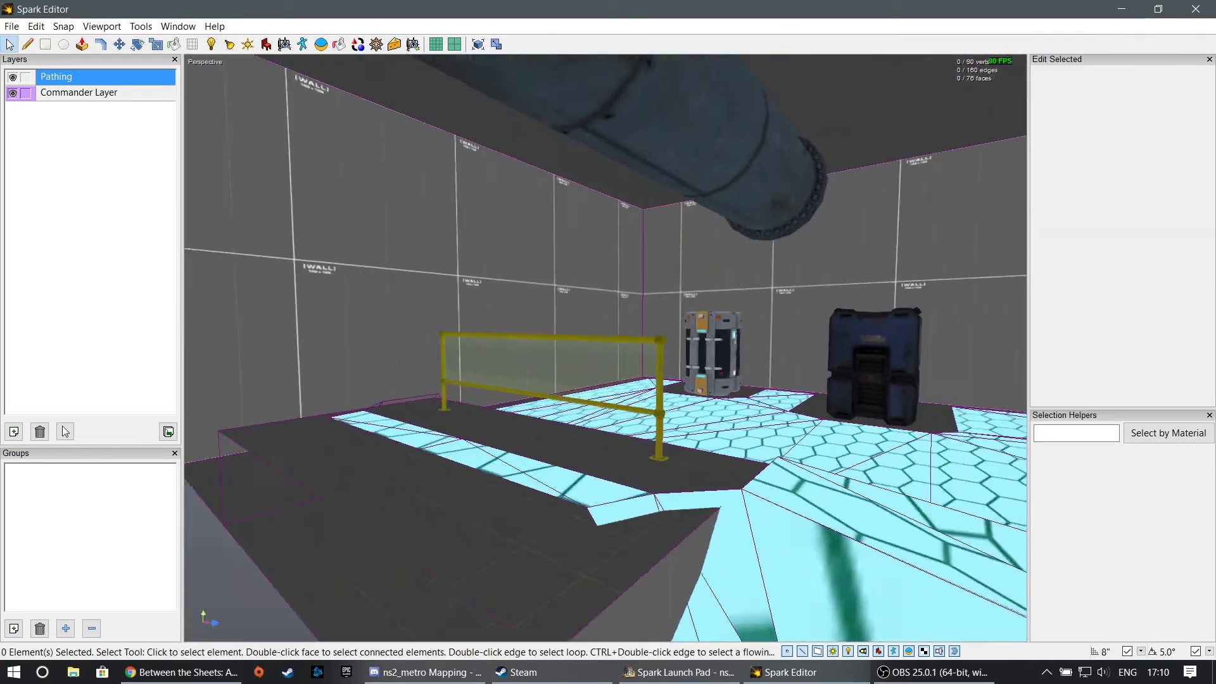
mouse_move(605, 348)
right_down()
mouse_move(728, 393)
mouse_move(659, 380)
mouse_move(605, 348)
right_up()
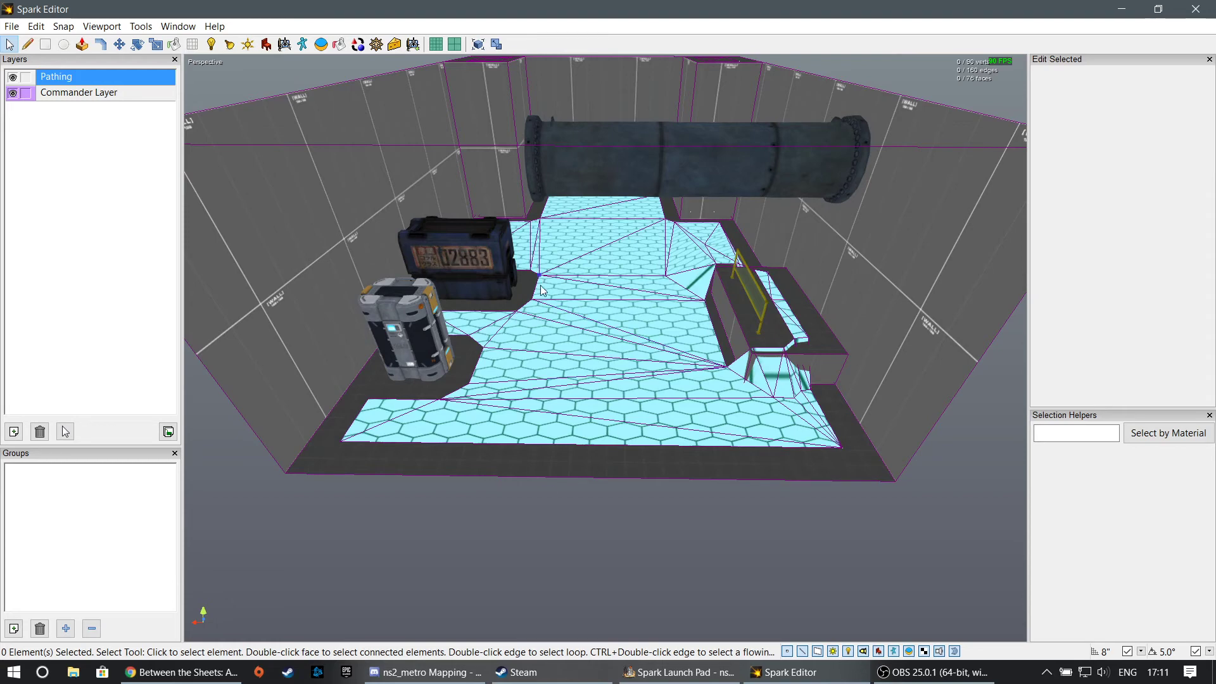
right_drag(605, 348, 600, 350)
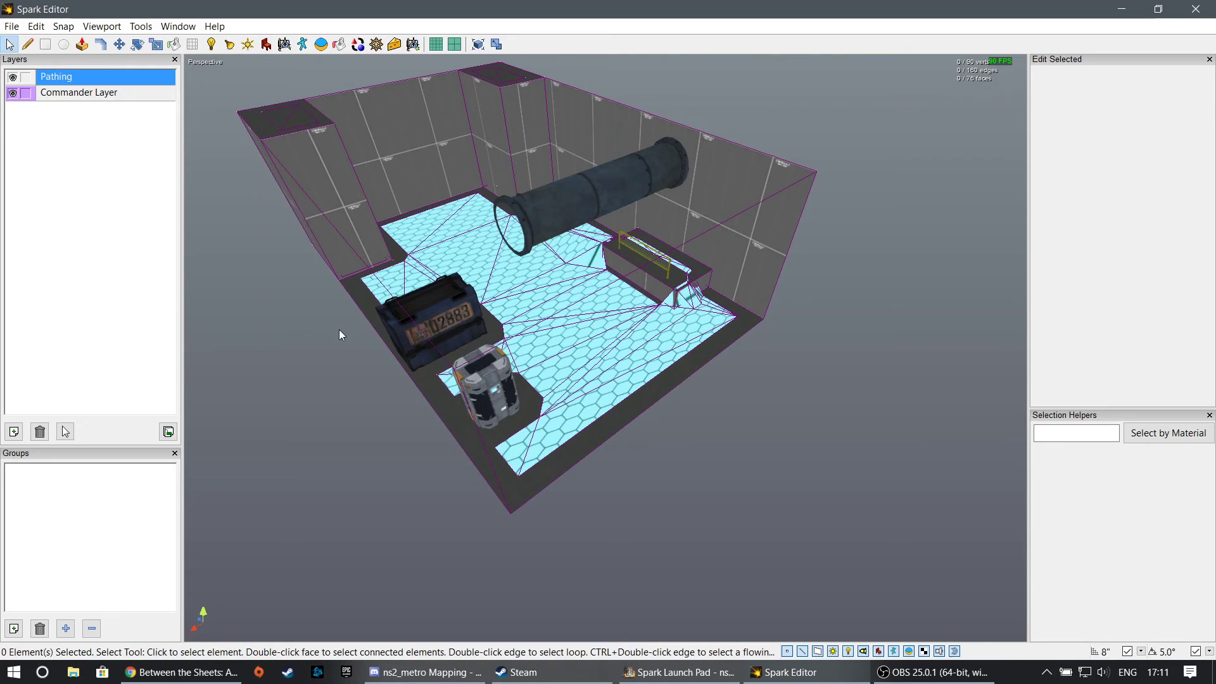
right_drag(339, 334, 606, 347)
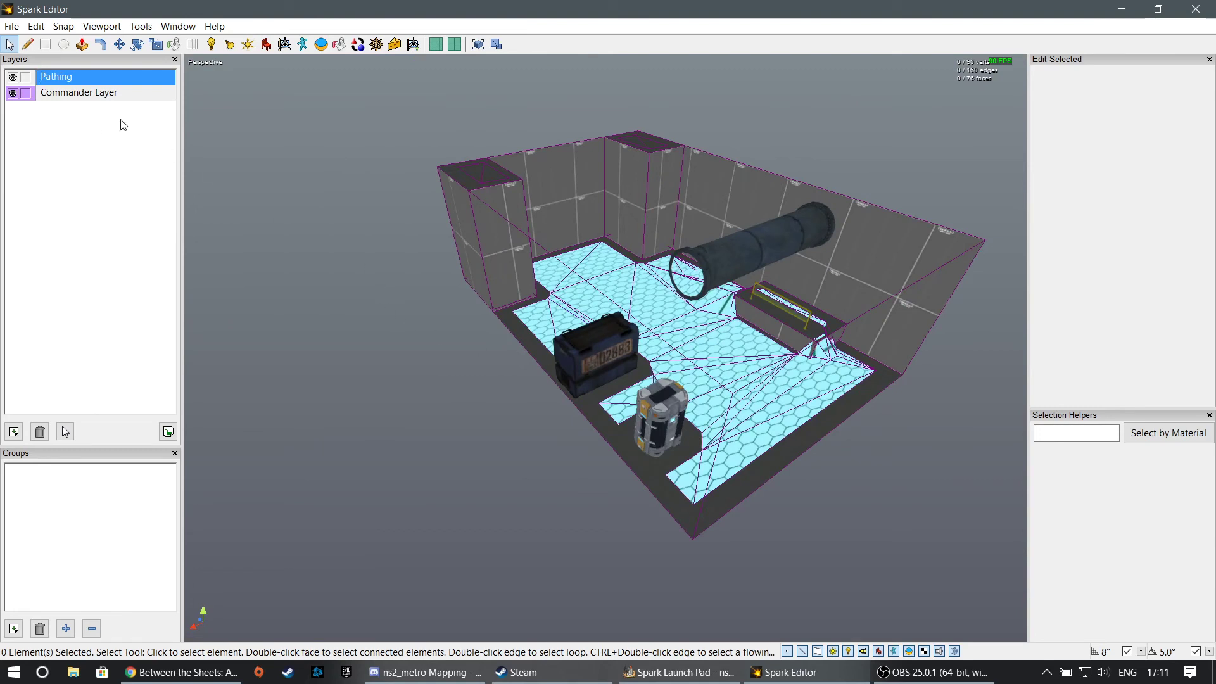